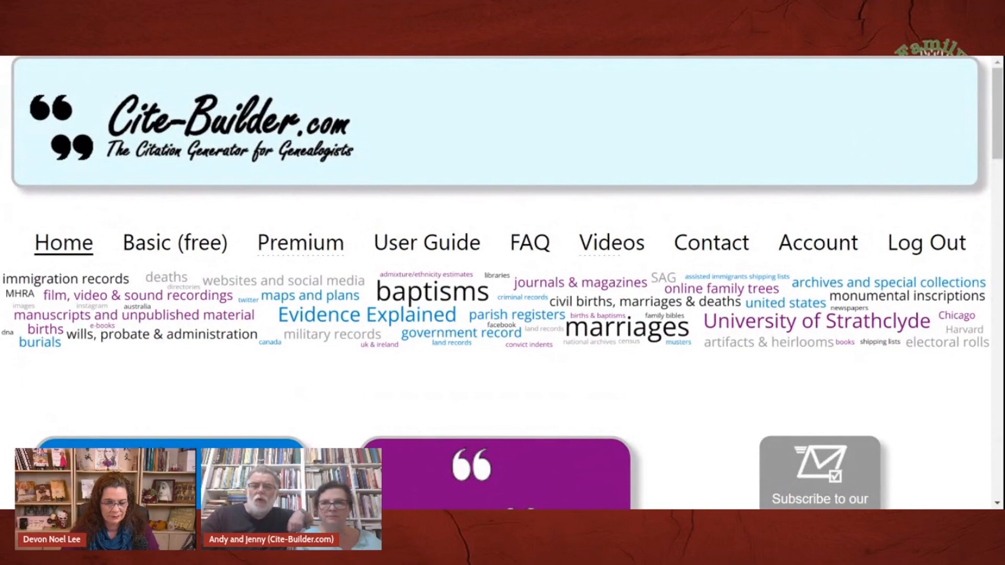
Open the Premium citation form for parish register baptisms, "Baptism Parish Reg Image: Other Digitized Online"
key(ctrl+minus)
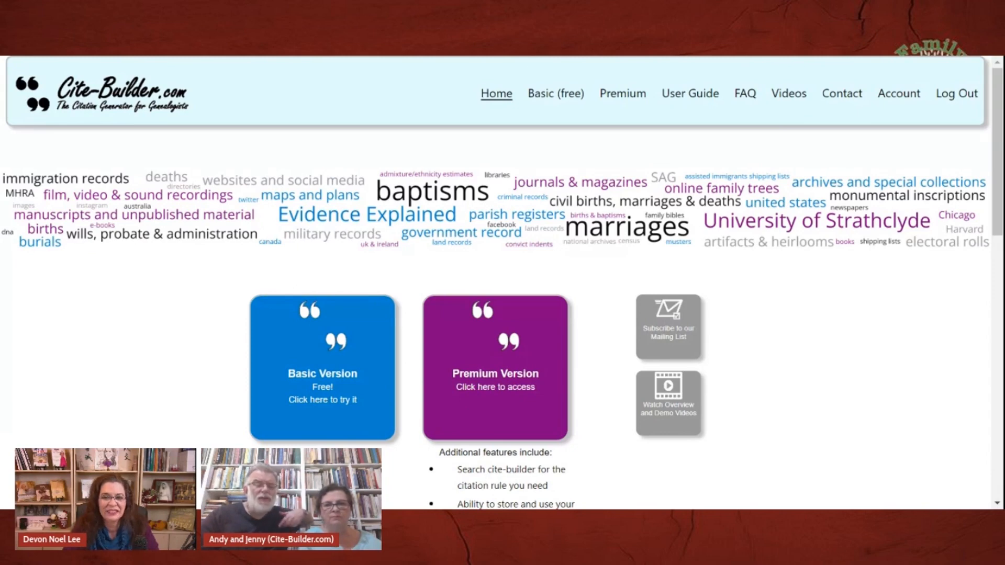
click(474, 411)
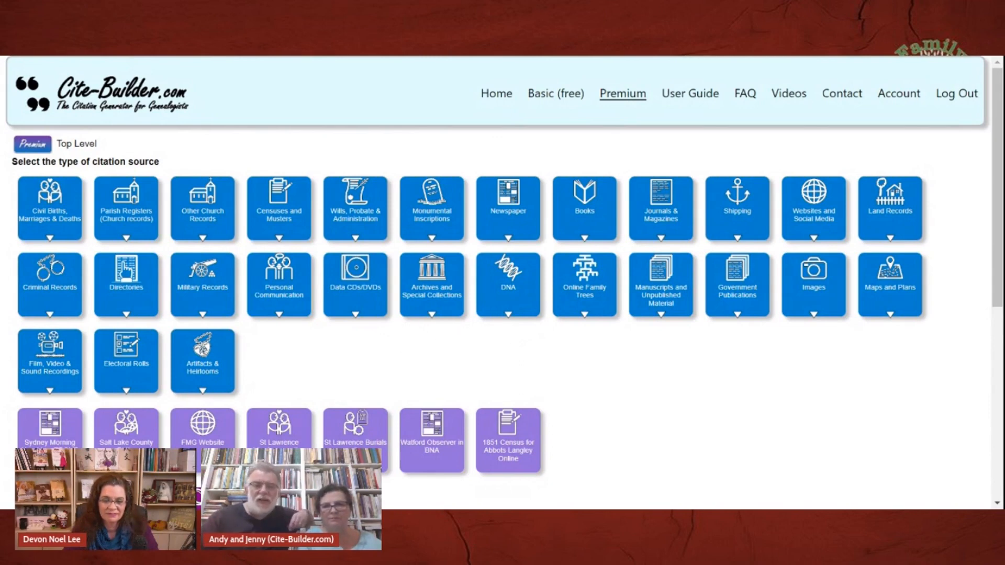
click(153, 219)
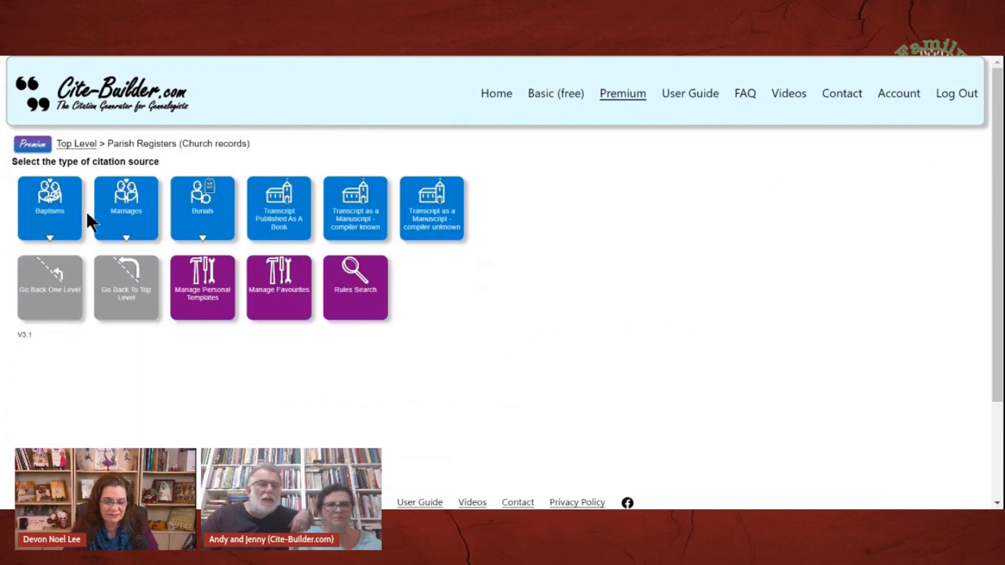
click(72, 212)
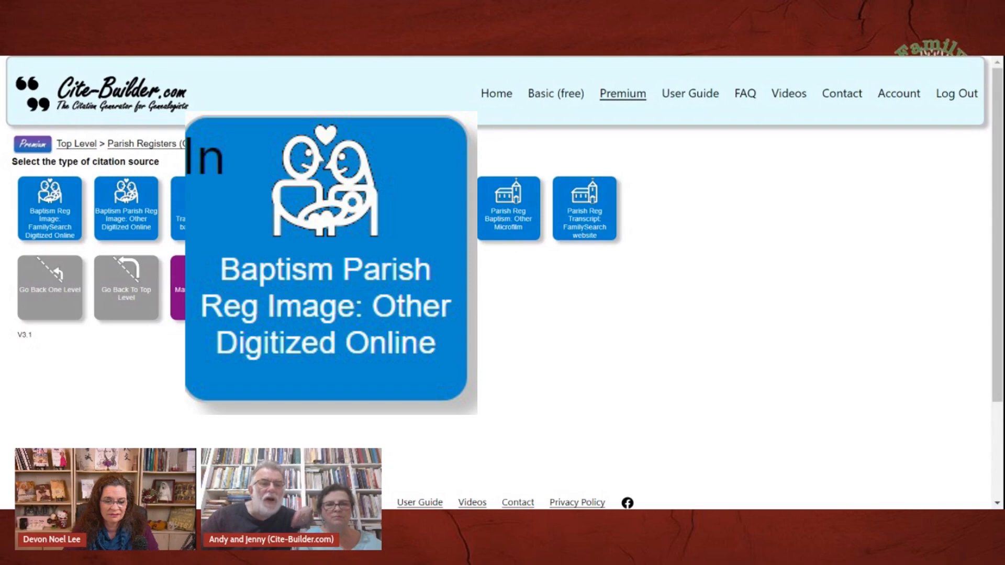
key(Right)
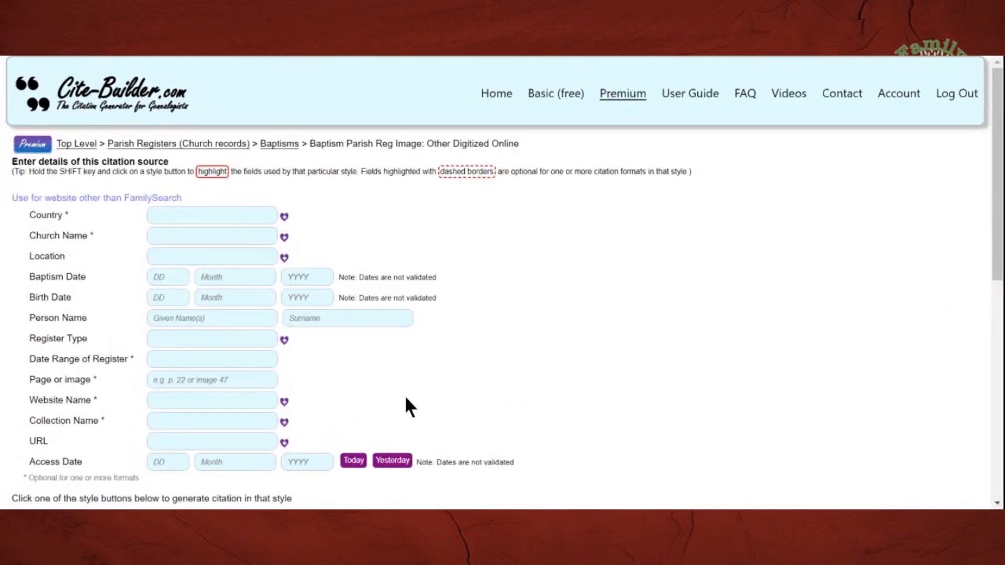
Highlight the form fields that the Evidence Explained style uses
scroll(423, 386, down, 3)
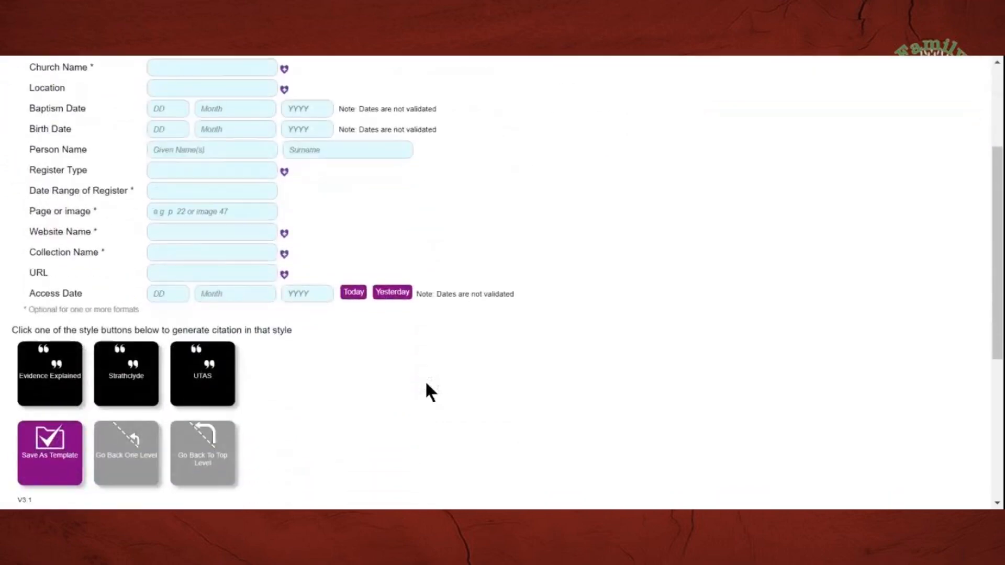
scroll(426, 385, up, 1)
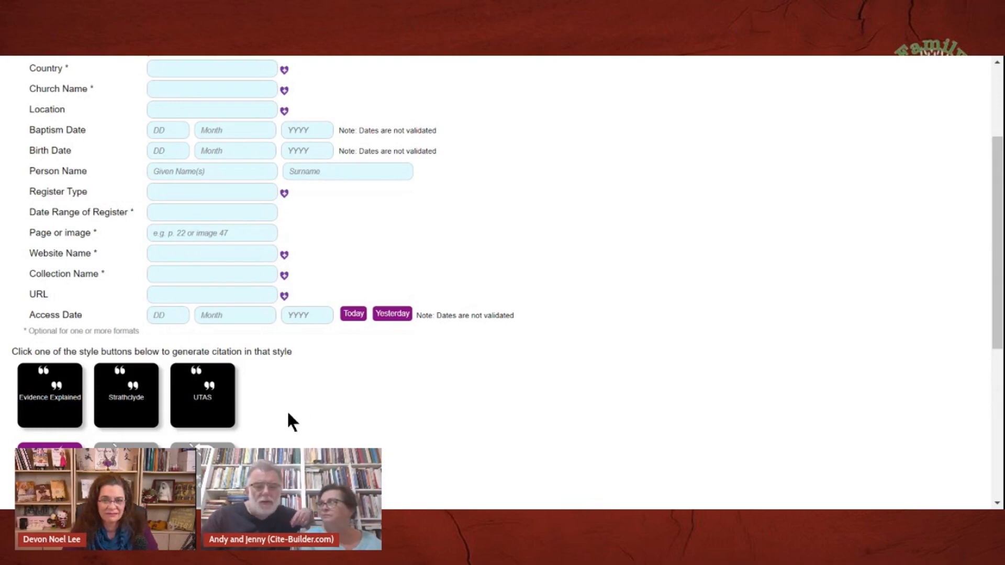
scroll(289, 413, up, 2)
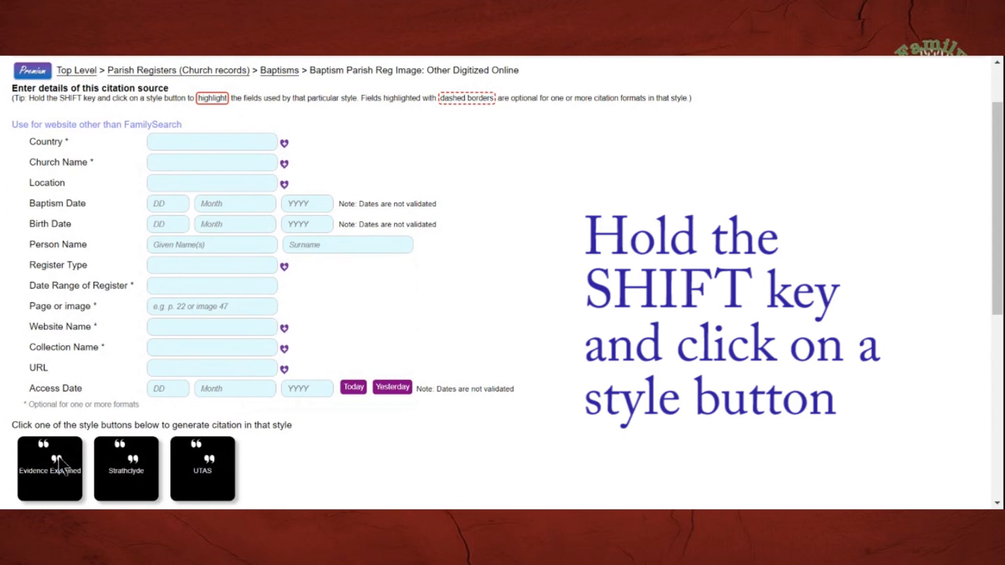
shift+click(59, 460)
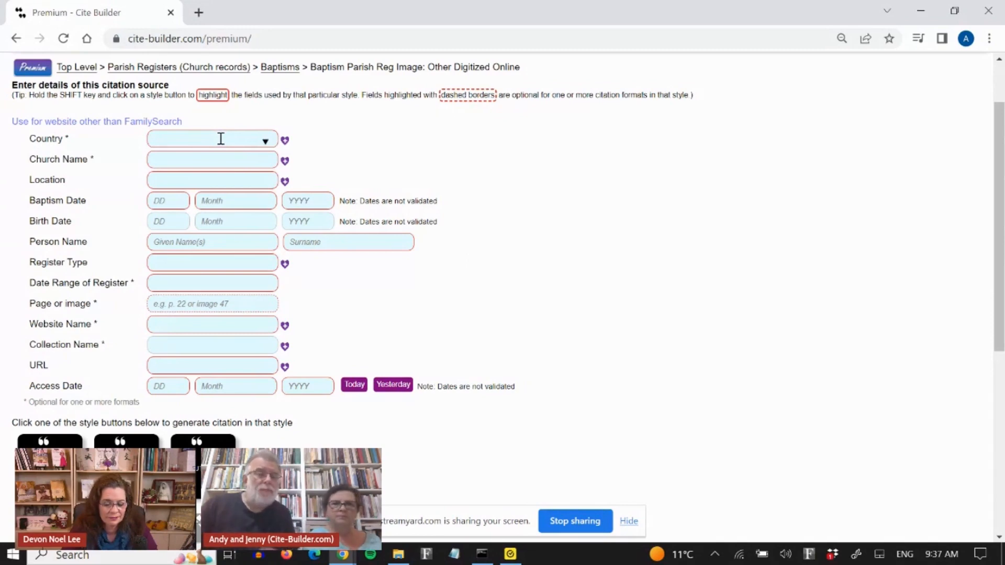
Enter Ireland as the country and add it to the country favourites
click(265, 140)
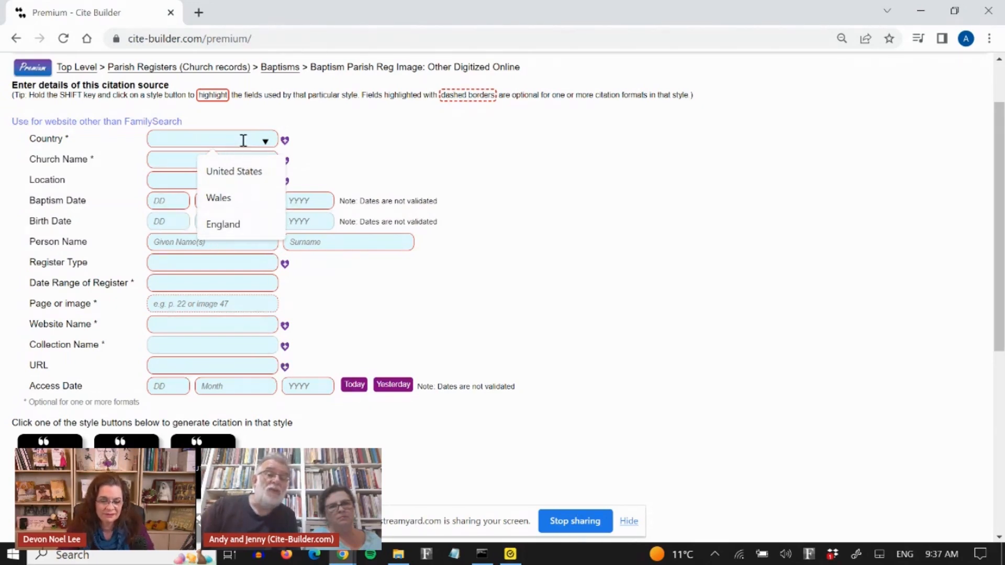
text(Ireland)
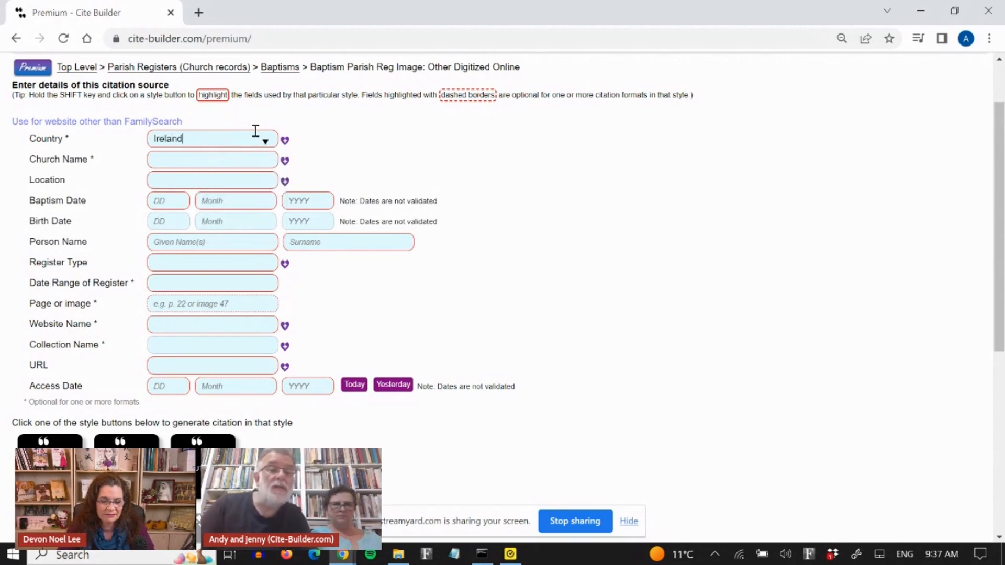
click(285, 141)
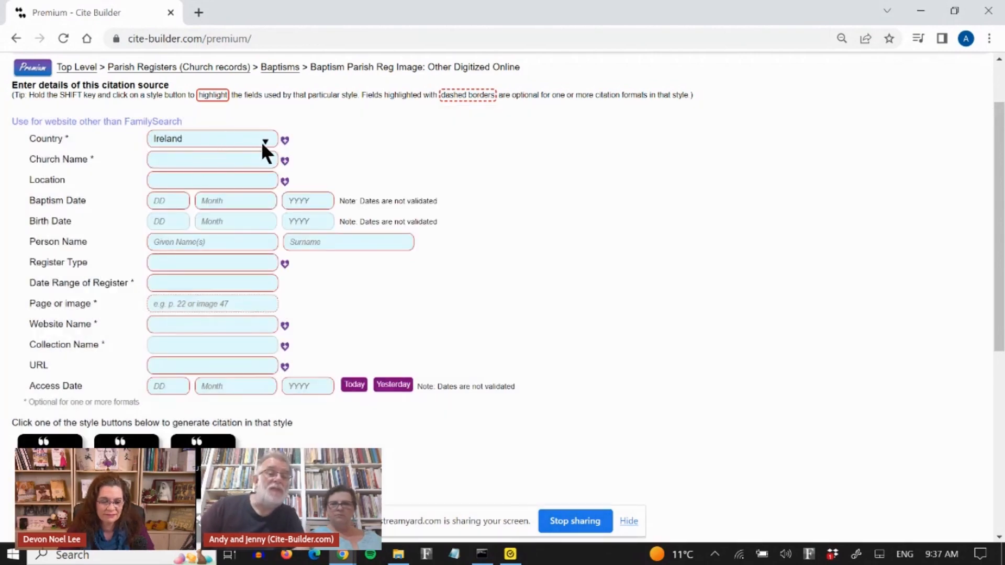
Clear the country and set it to England from the saved favourites
drag(257, 139, 132, 128)
key(BackSpace)
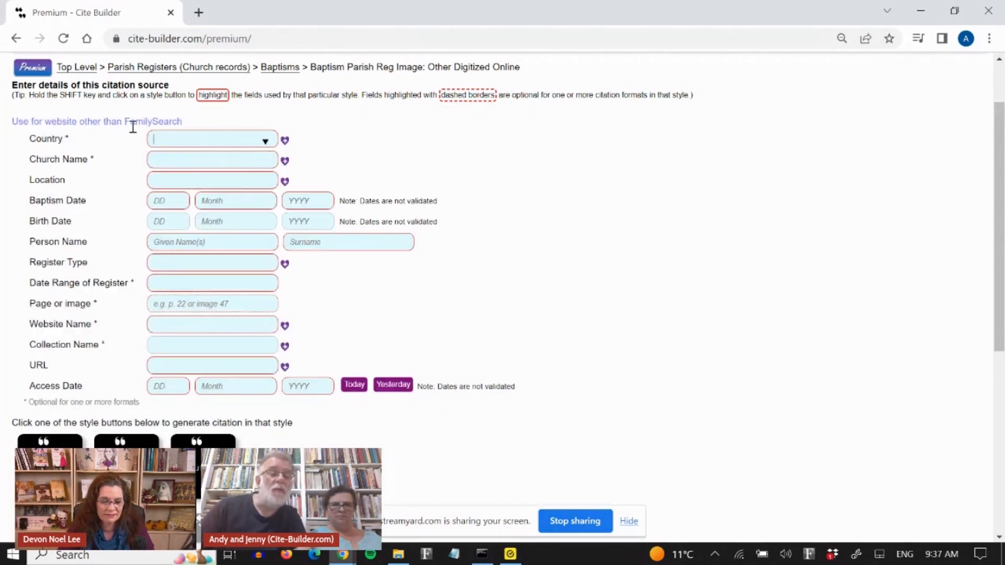
click(266, 140)
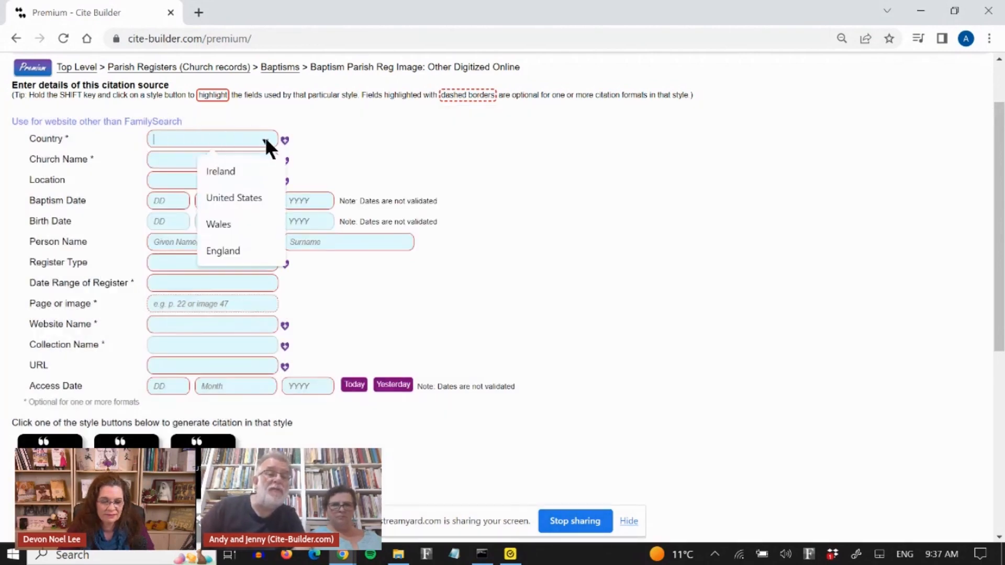
click(228, 246)
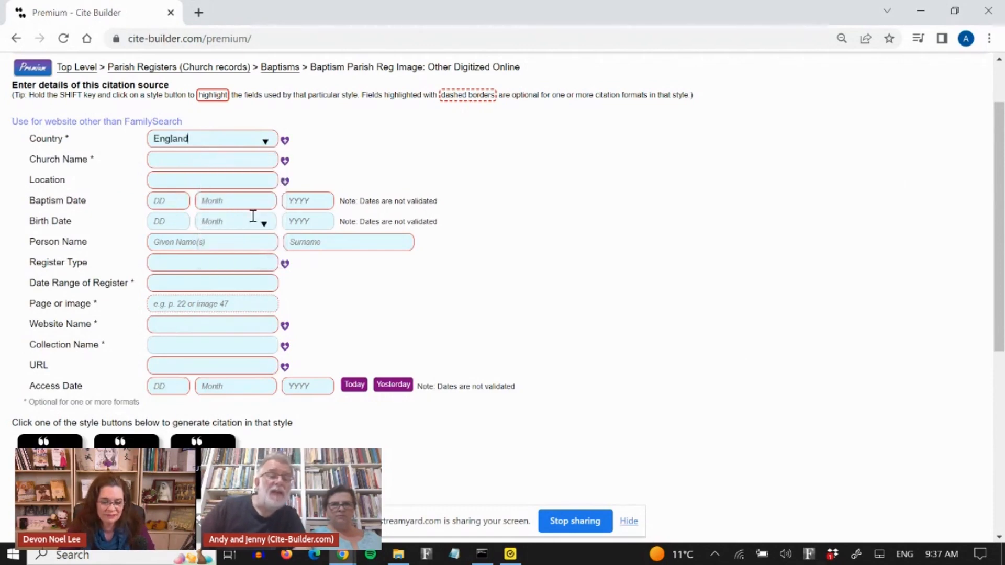
Enter "St Peter & St Paul's" as the church name and add it to the church name favourites
click(237, 157)
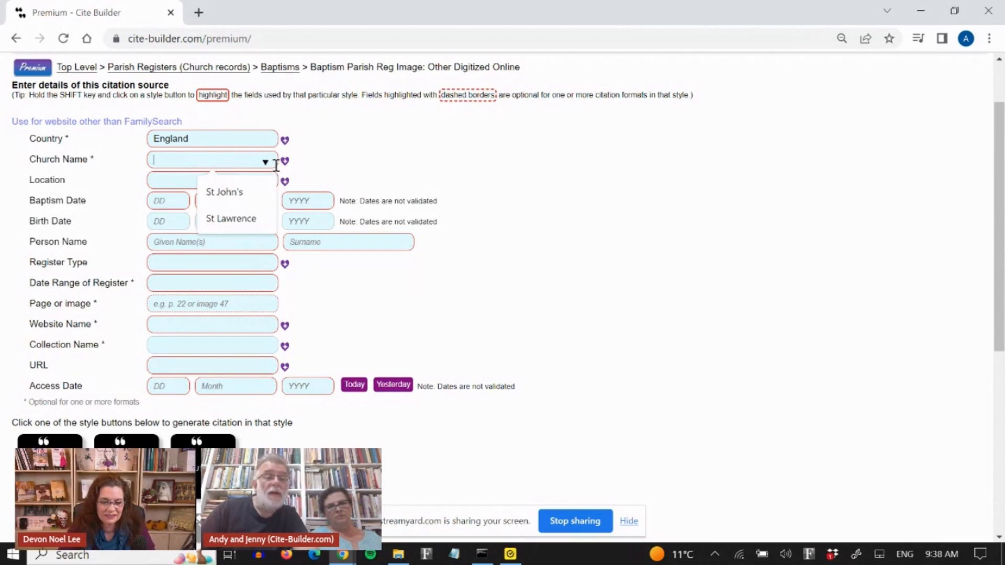
text(St)
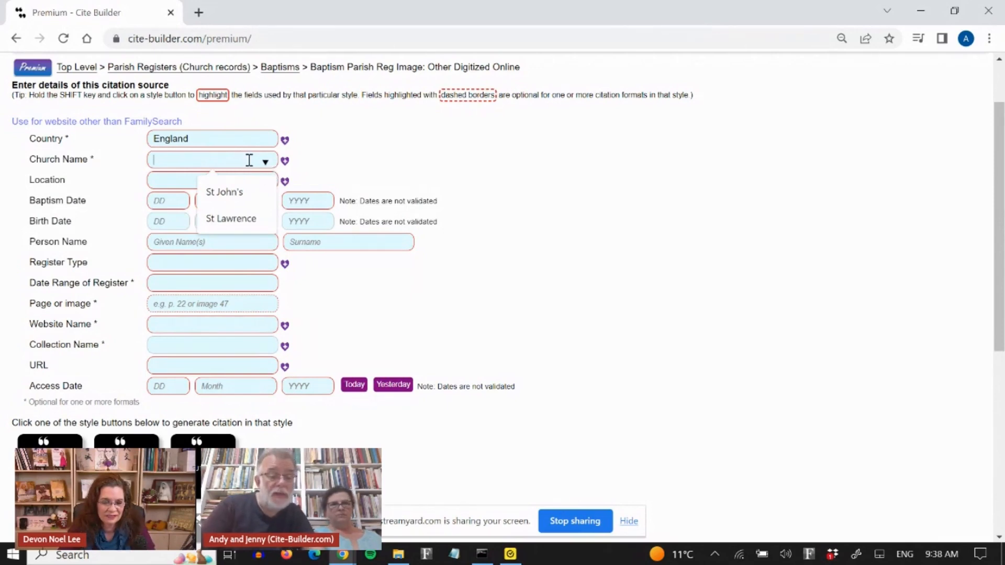
text( P)
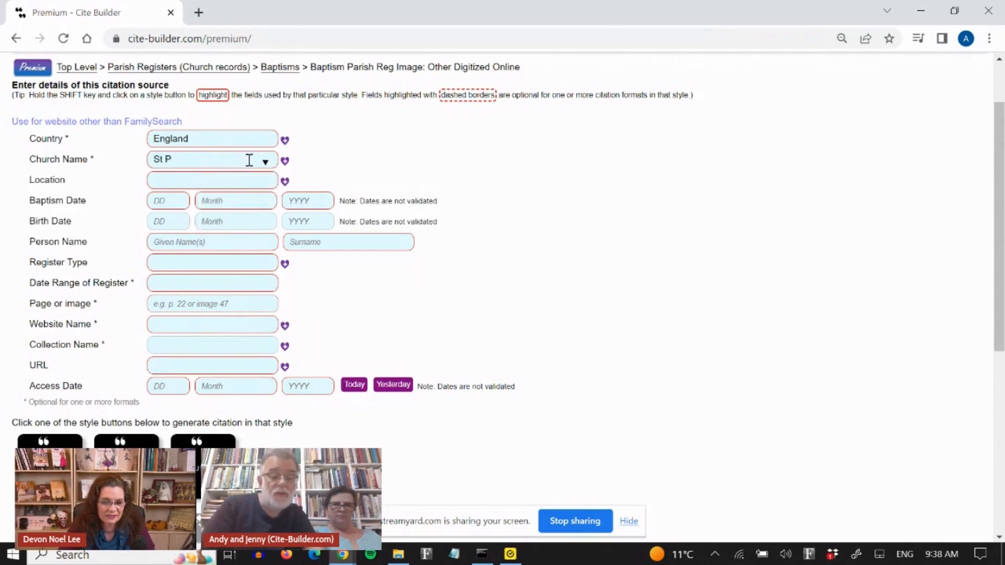
text(eter & St Paul's)
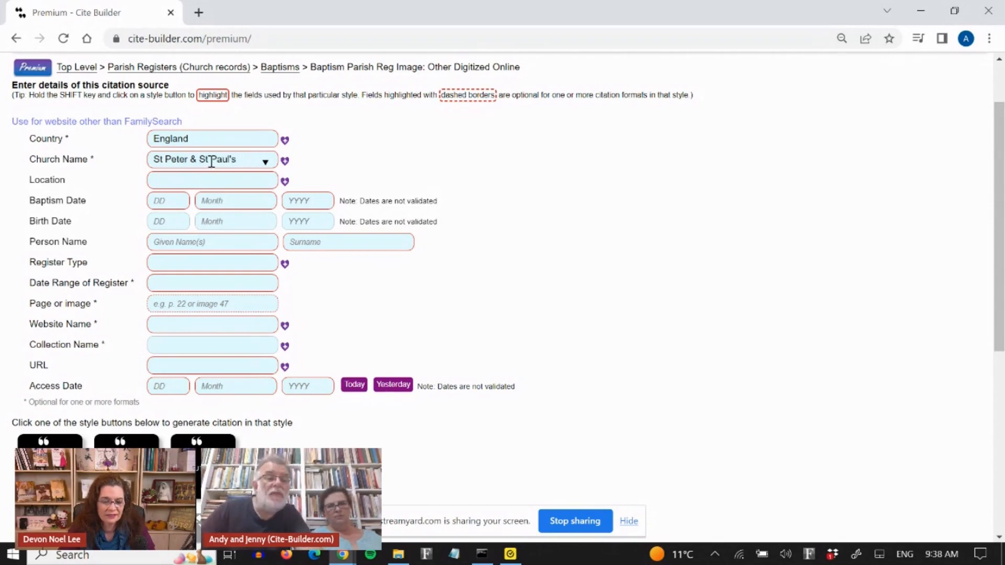
click(285, 162)
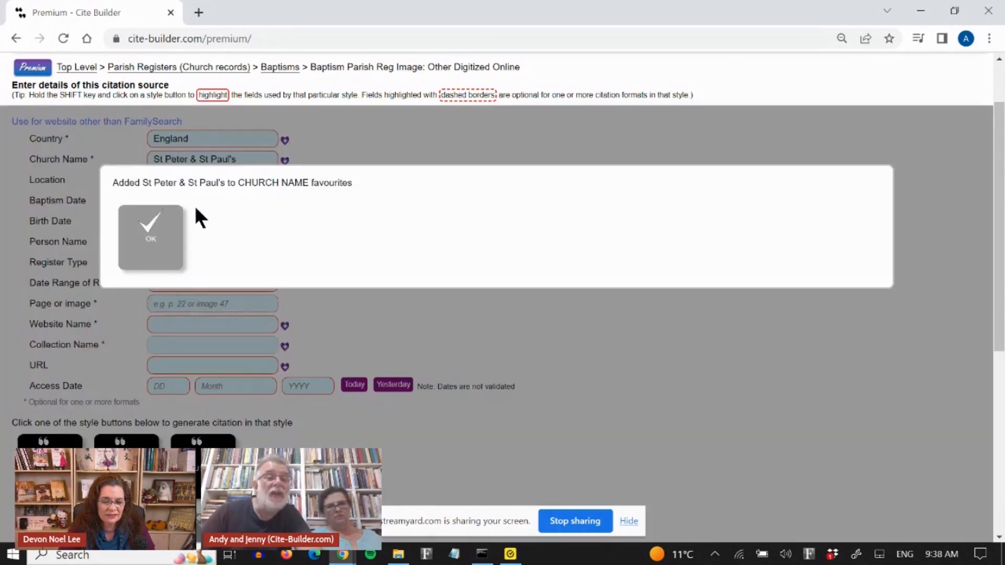
click(166, 225)
click(265, 162)
Set the location to the favourite "Northleach, Gloucester" and the baptism date to 13 February 1900
click(234, 182)
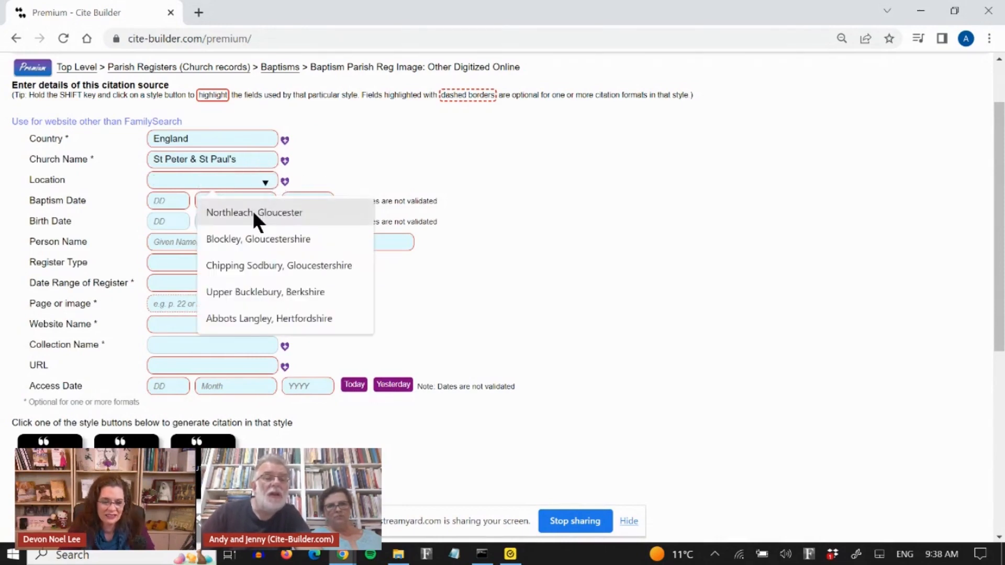
click(252, 211)
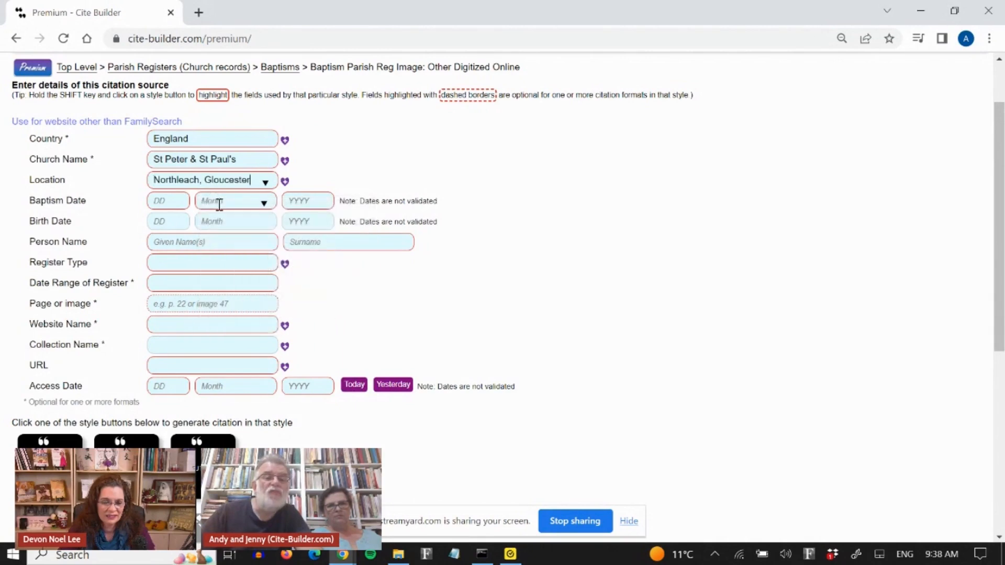
click(189, 199)
text(13)
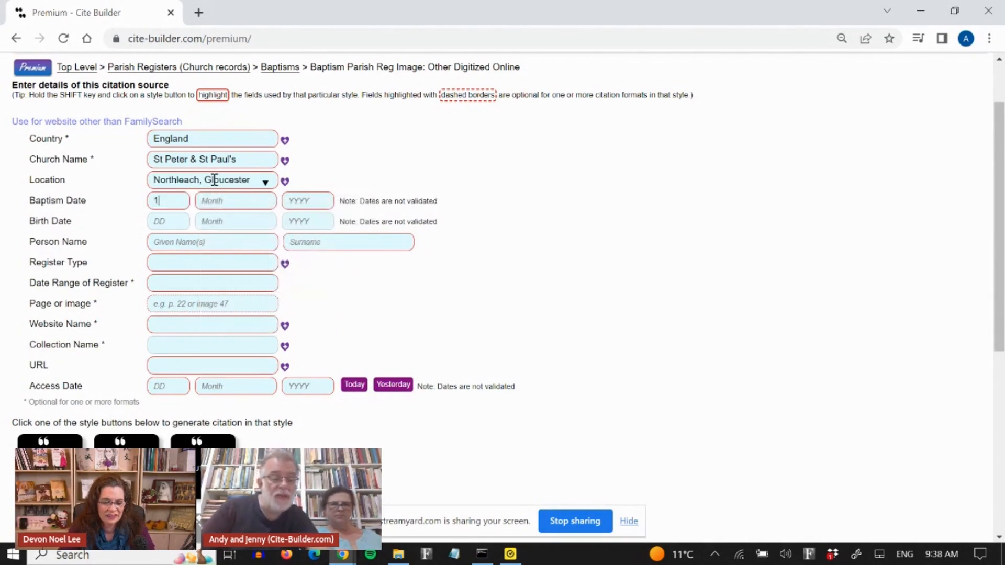
click(242, 202)
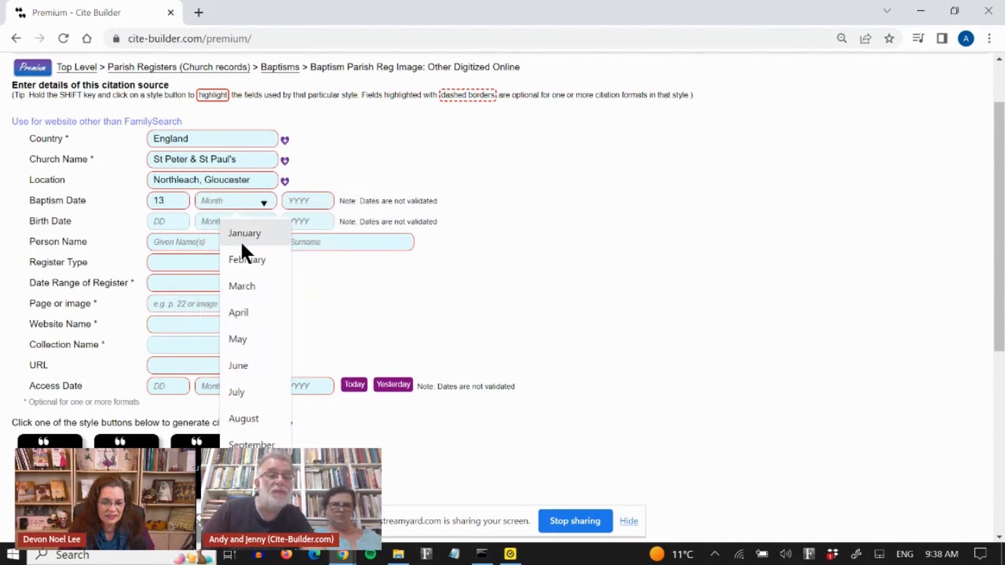
click(247, 261)
click(308, 201)
text(1900)
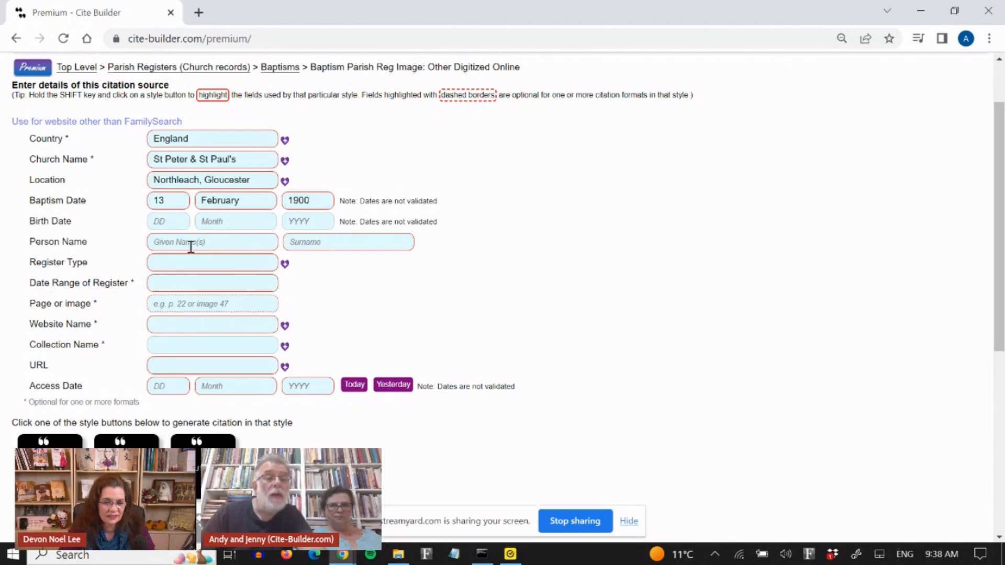
Fill in the baptised person's given name and surname, and enter Baptism as the register type
text(Fred)
click(312, 247)
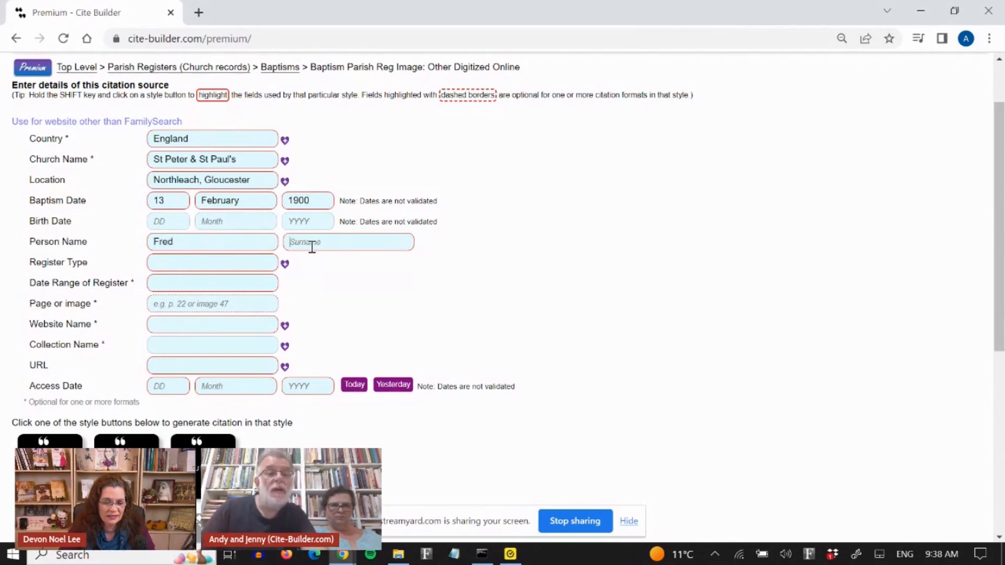
text(Smith)
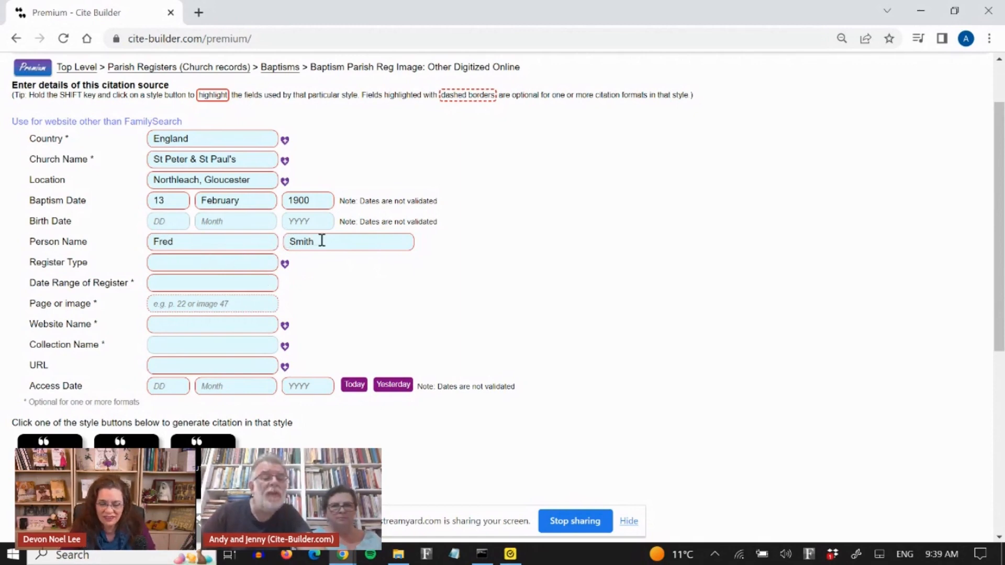
click(223, 264)
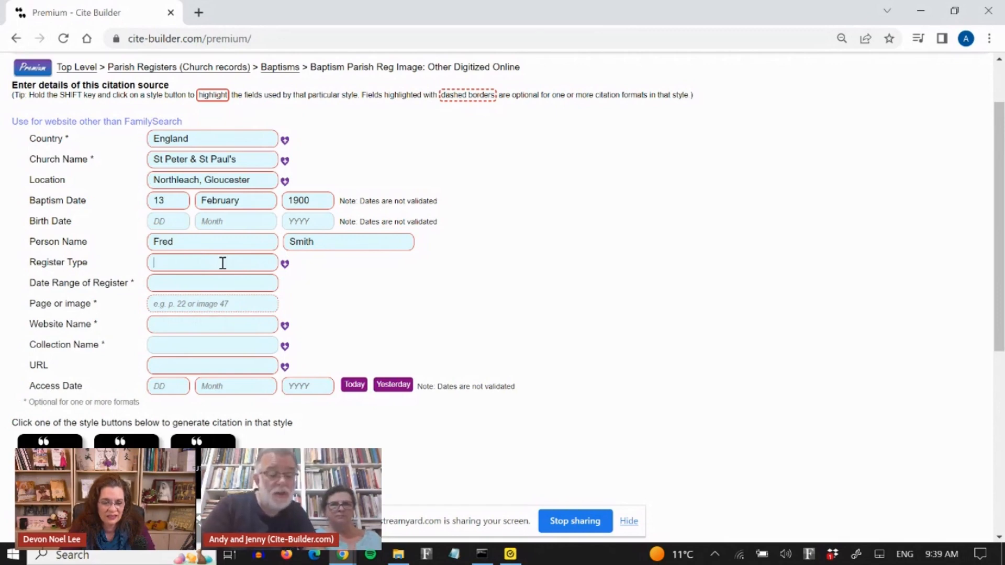
text(Baptism)
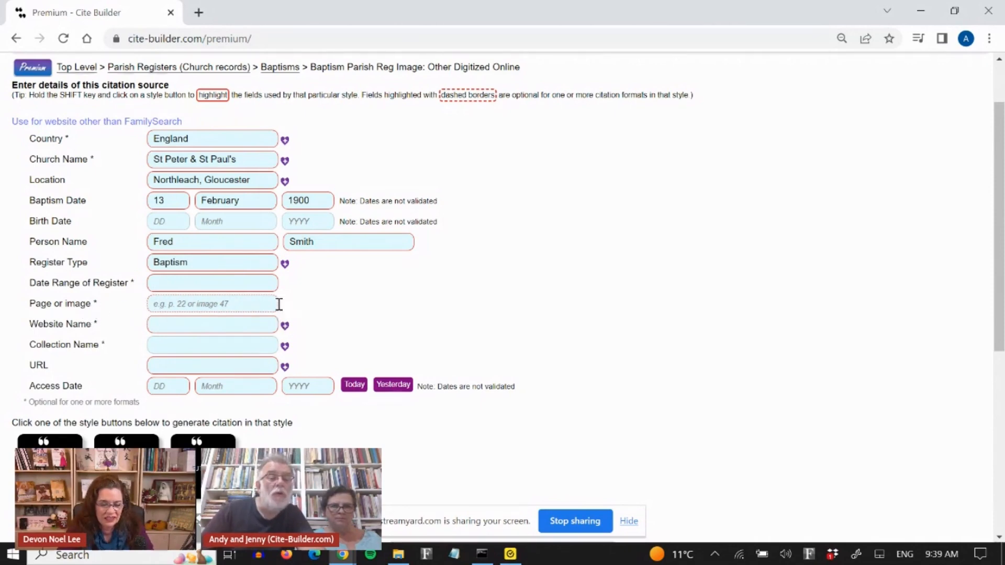
Set the website name to Ancestry.com from the saved favourites, clearing it and choosing it again
click(222, 325)
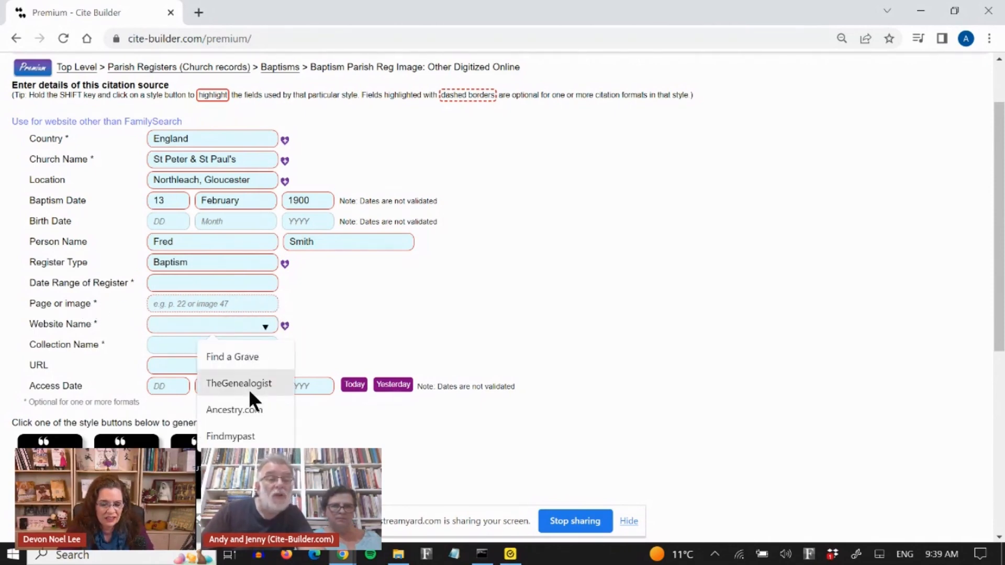
click(245, 410)
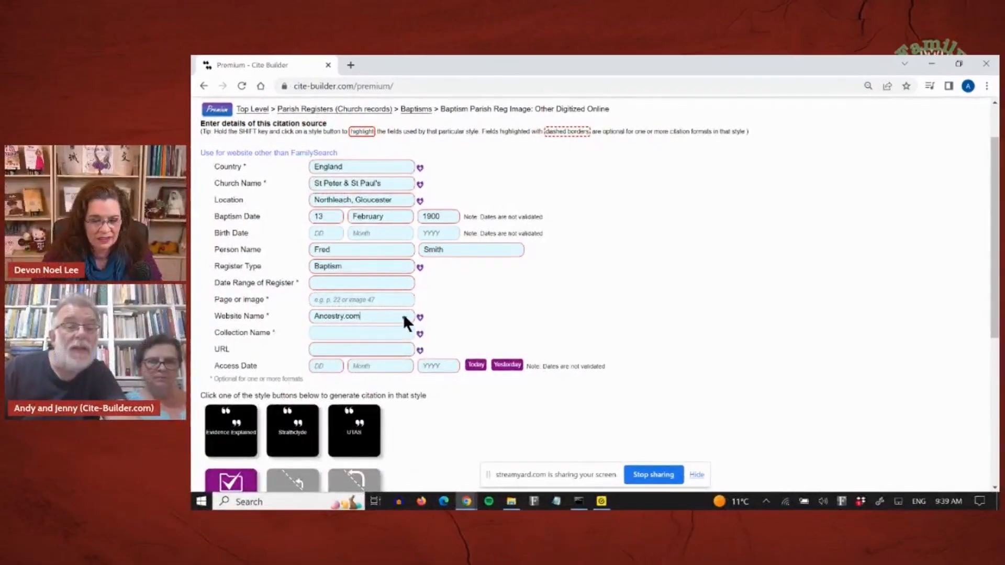
click(403, 317)
key(Delete)
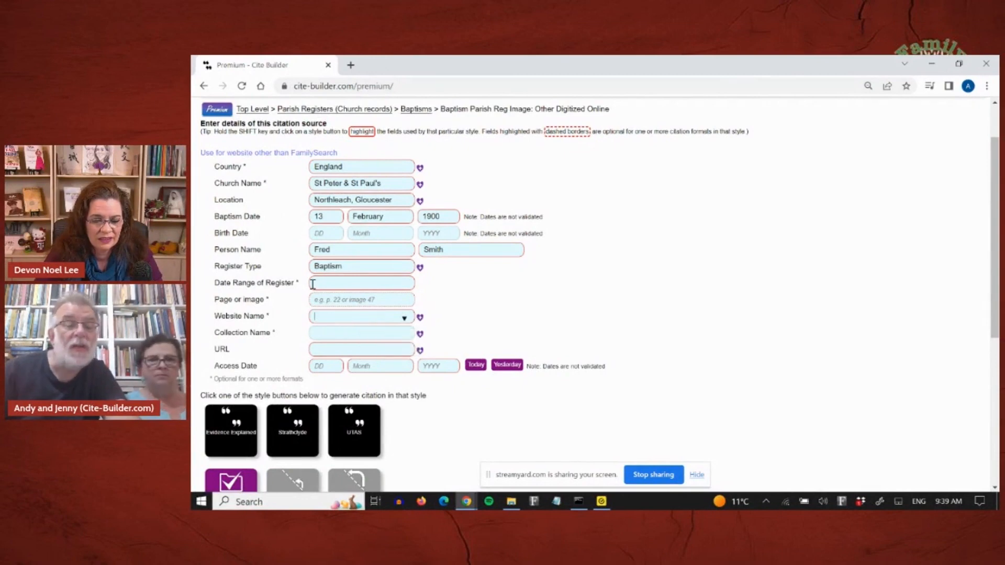
click(408, 319)
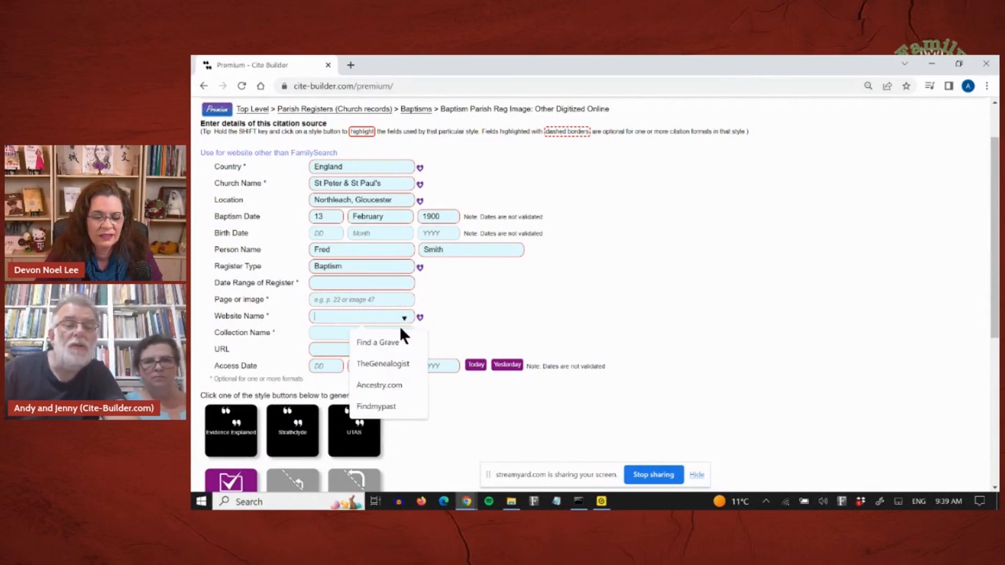
click(388, 386)
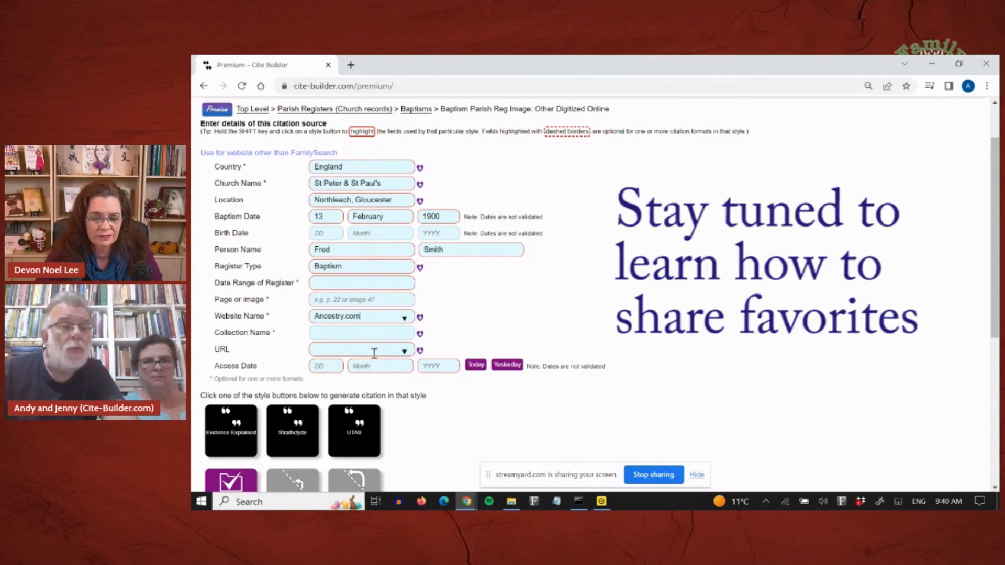
click(375, 351)
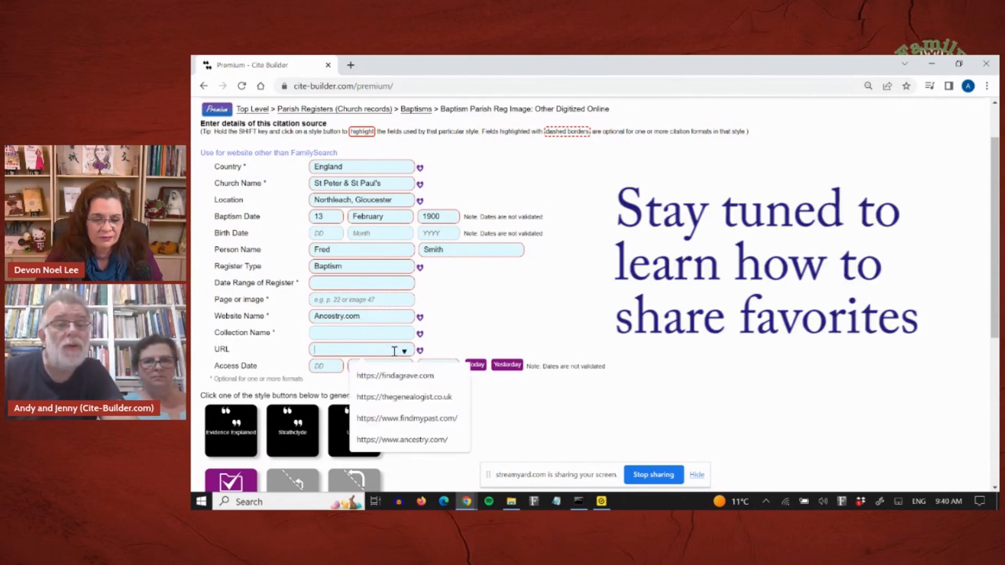
click(401, 438)
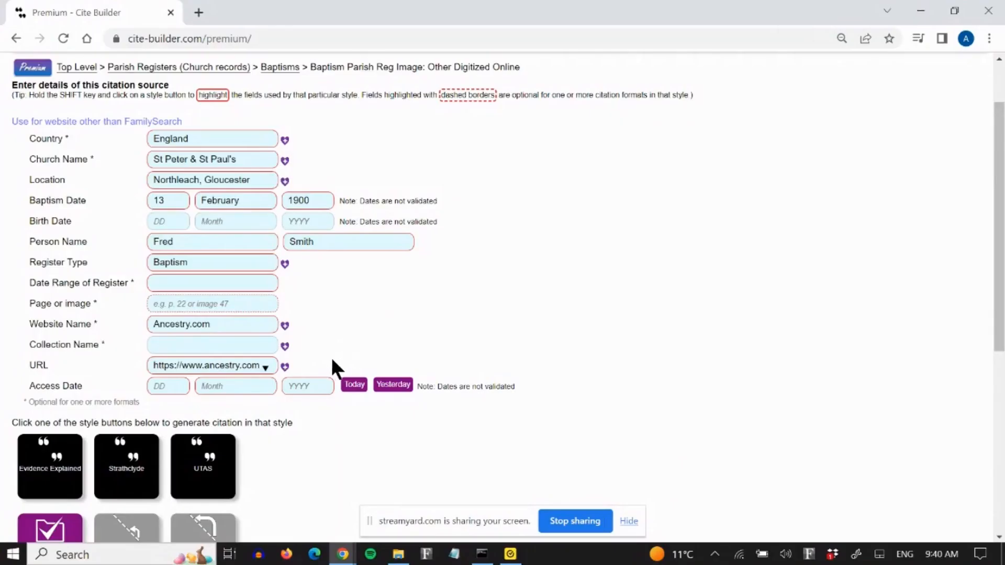
click(355, 386)
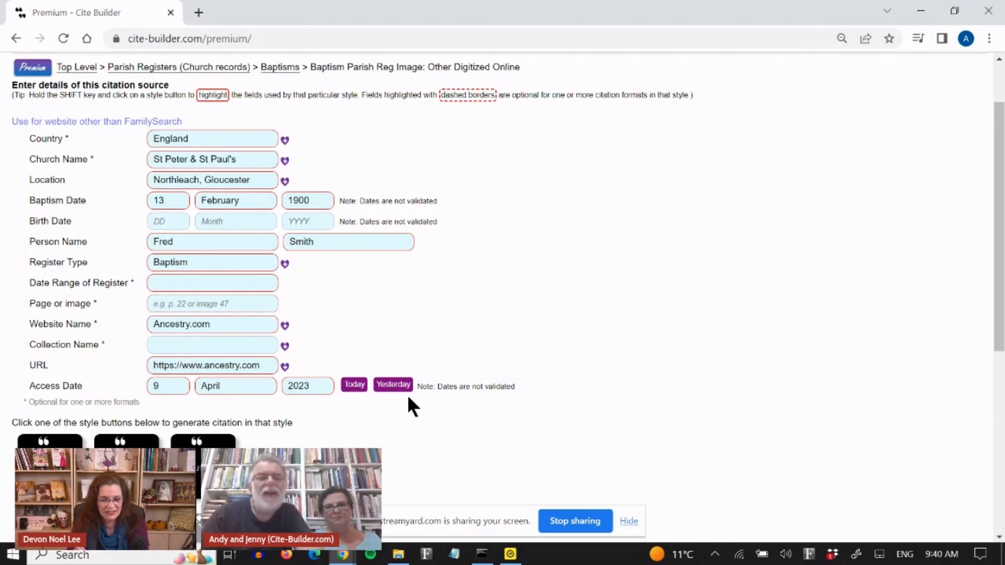
click(175, 386)
key(BackSpace)
text(7)
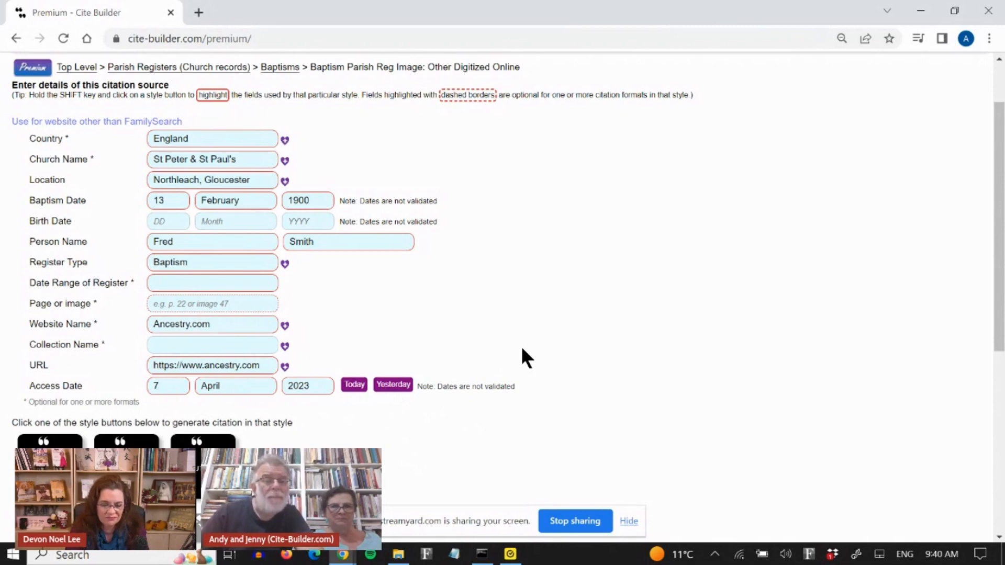
Generate the baptism register citation in Evidence Explained style from the entered details
scroll(522, 348, down, 1)
scroll(522, 348, up, 3)
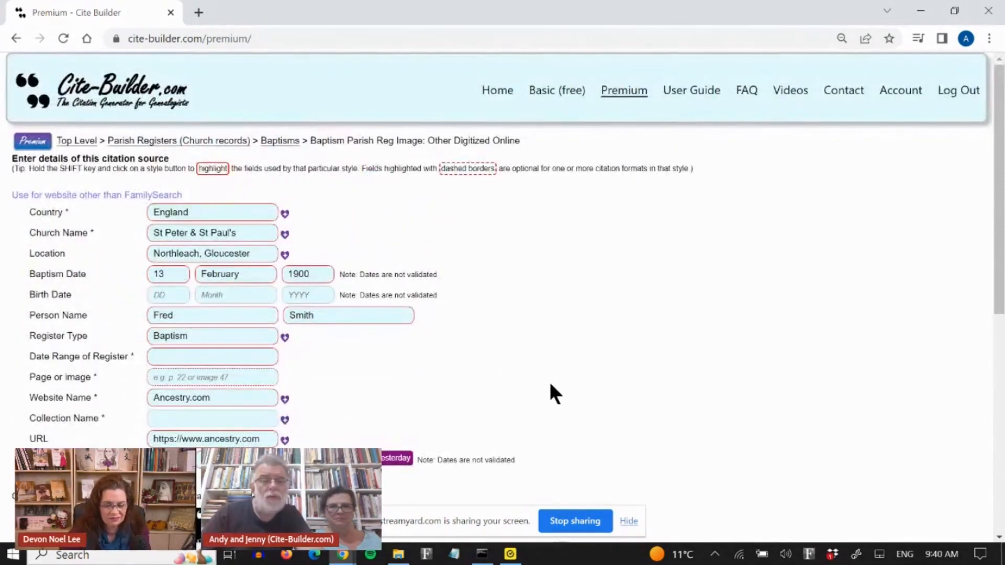
scroll(550, 381, down, 2)
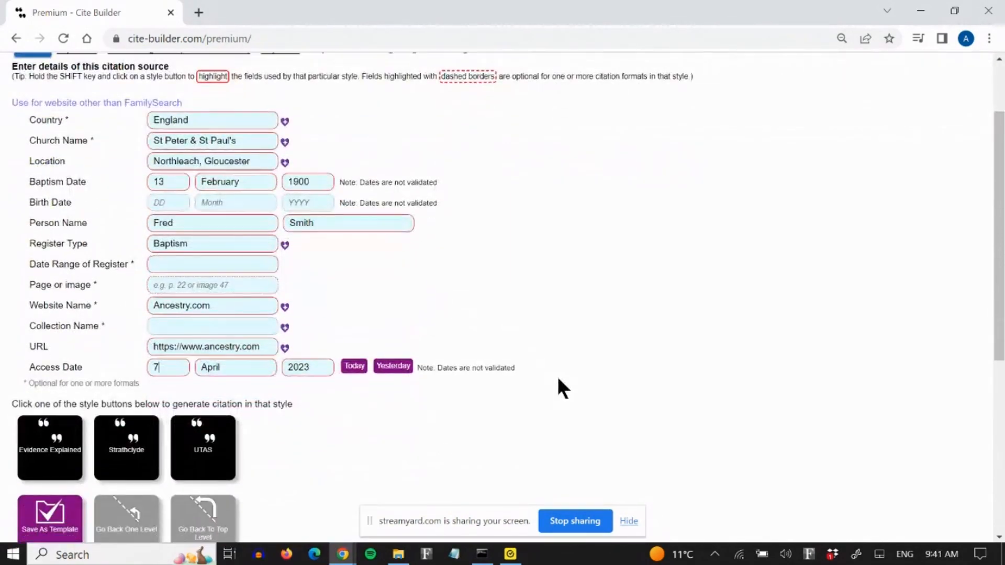
scroll(562, 389, down, 1)
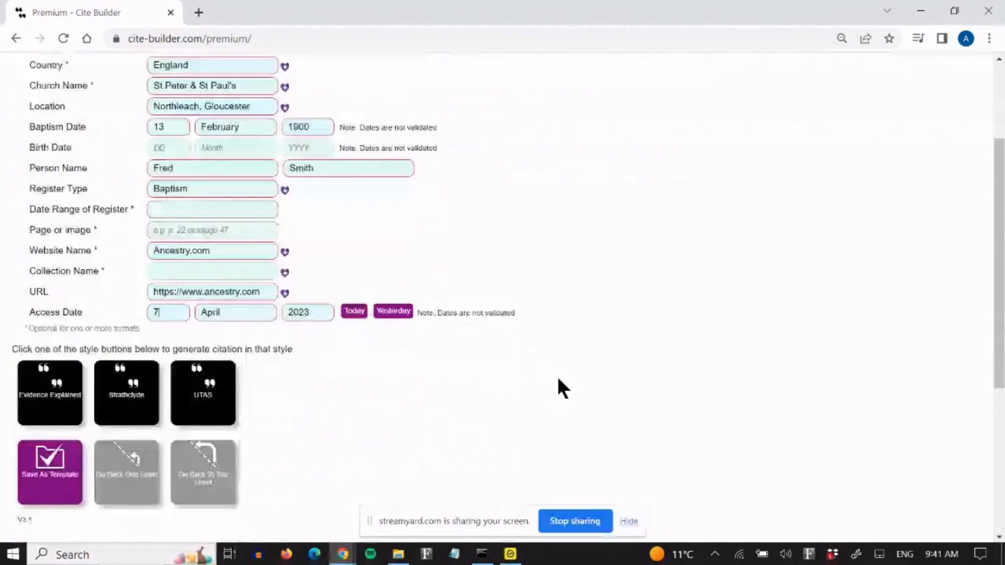
scroll(558, 379, down, 1)
click(53, 335)
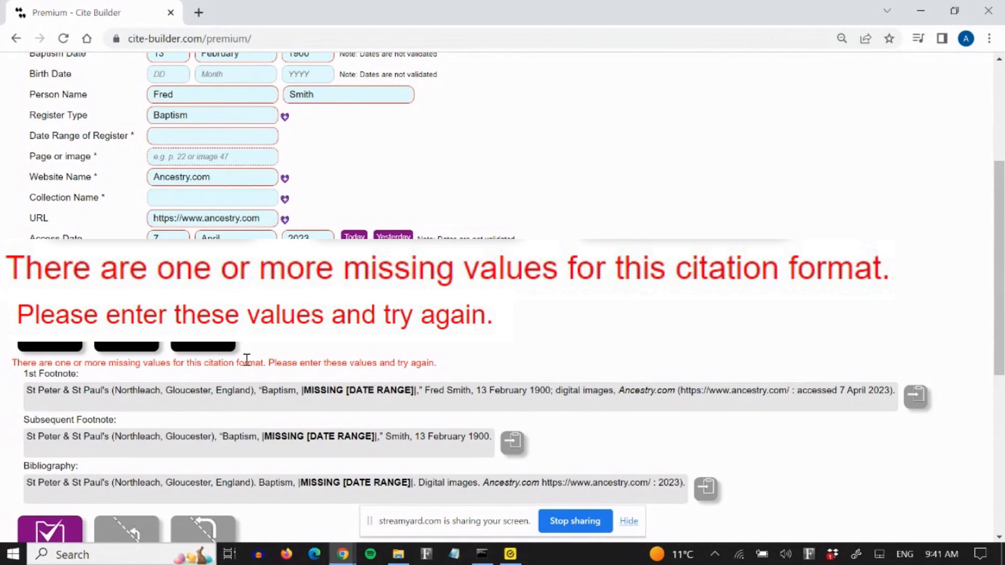
Enter 1900-1901 as the register's date range, then regenerate the Evidence Explained citation and copy its first footnote
click(192, 140)
text(1900-1901)
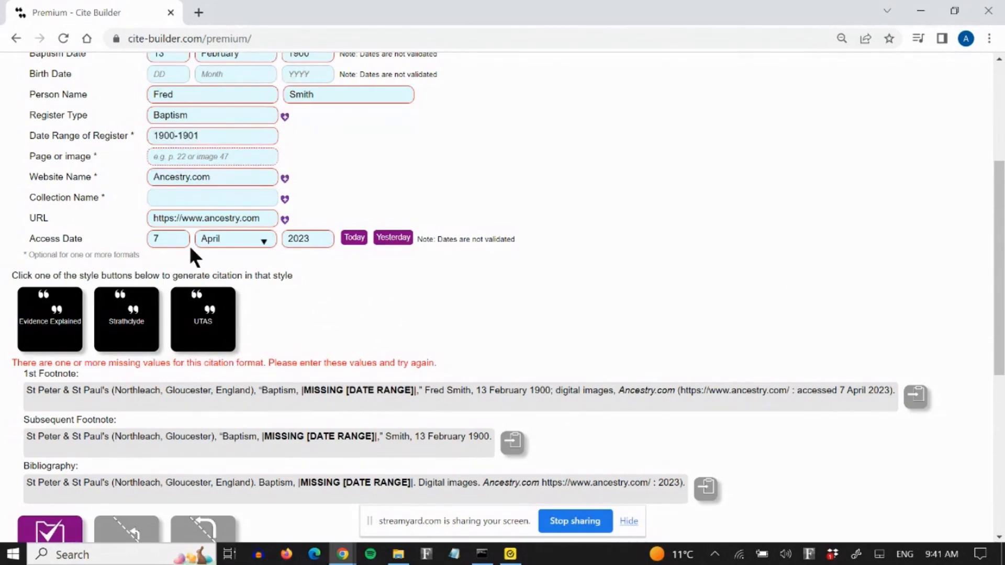
click(56, 321)
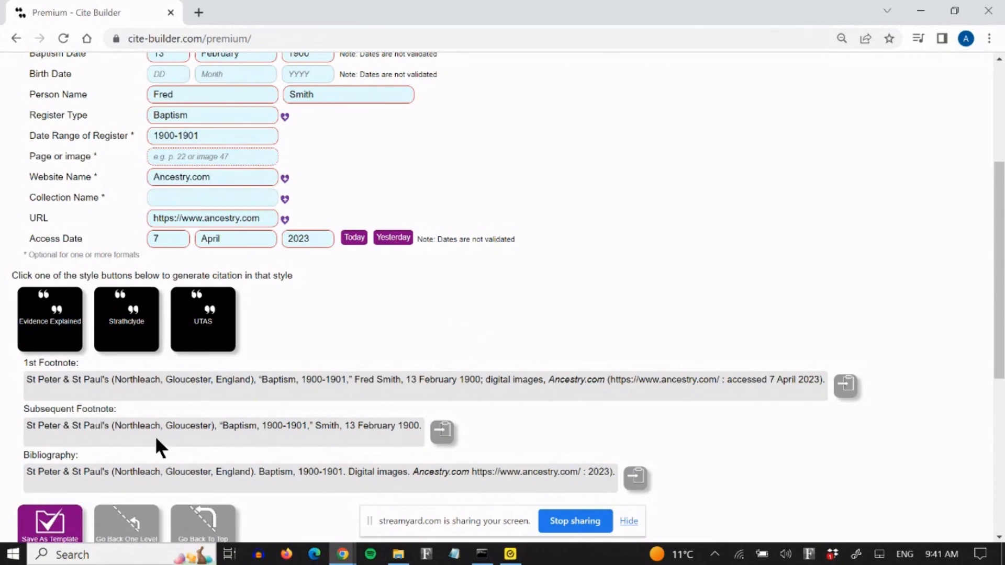
click(844, 383)
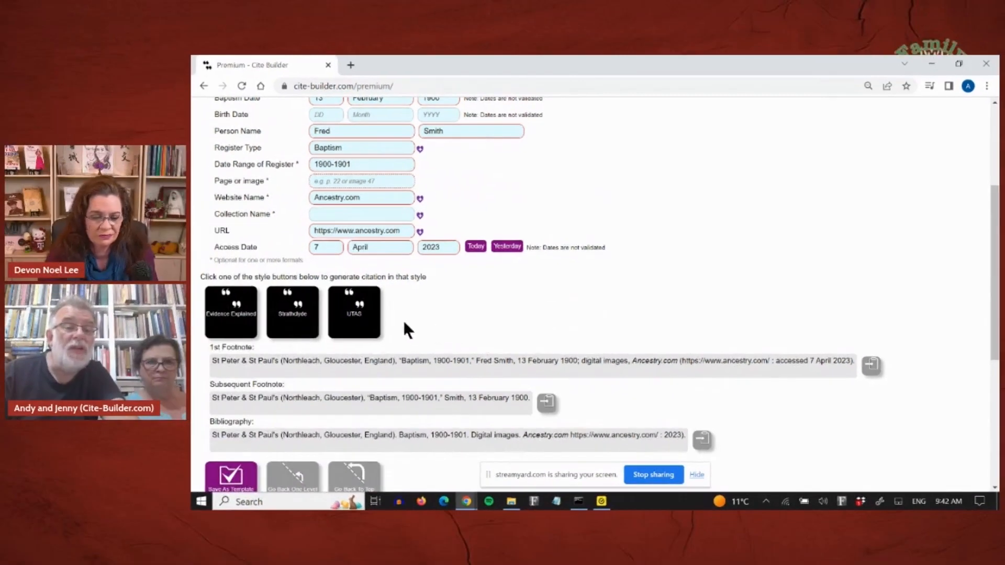
Generate the citation in Strathclyde style, supplying "england Baptism" as the collection name
click(291, 312)
scroll(576, 303, down, 1)
scroll(520, 285, up, 2)
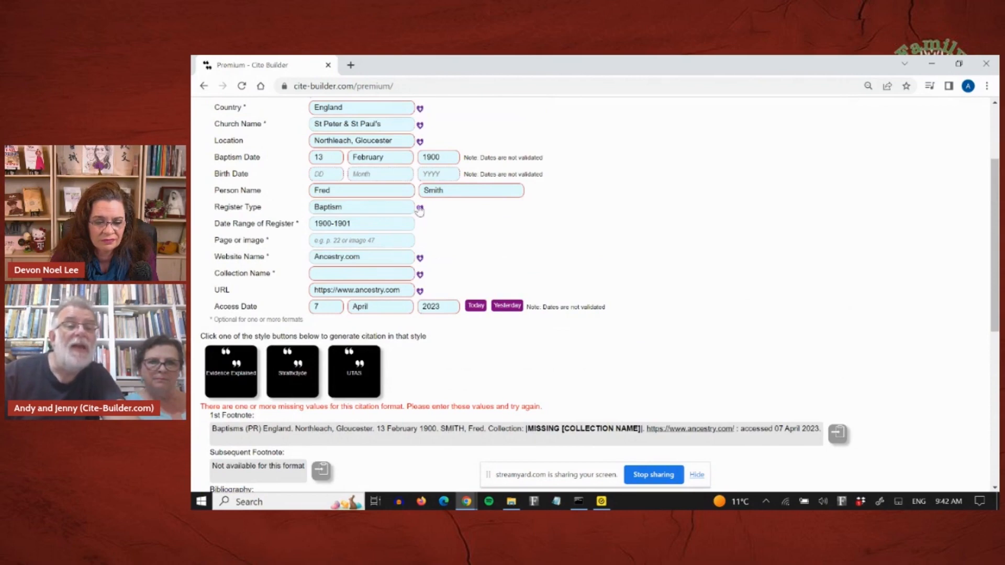
scroll(485, 246, up, 1)
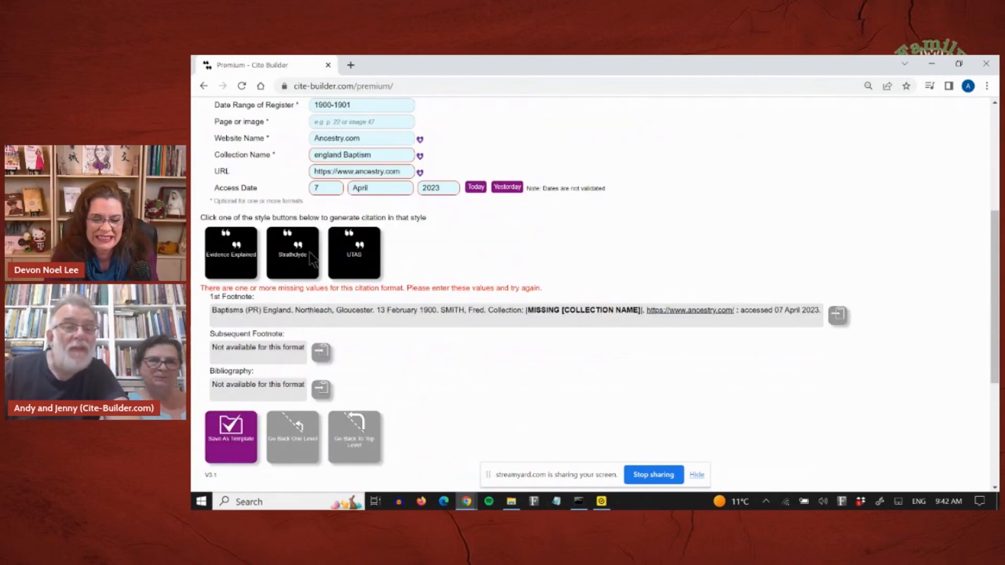
click(299, 249)
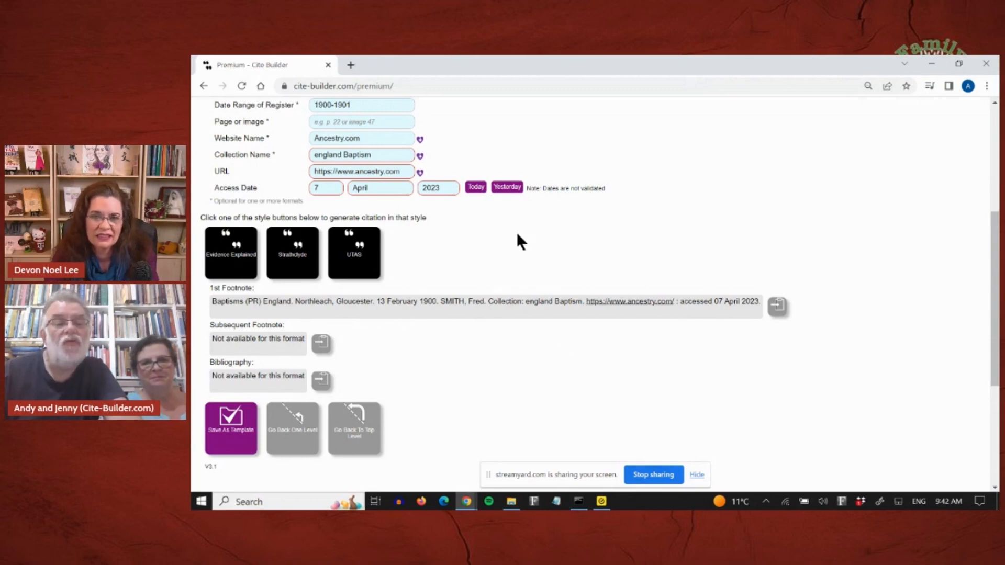
Regenerate the citation in Evidence Explained style and review the source details against the footnotes and bibliography
scroll(519, 234, up, 1)
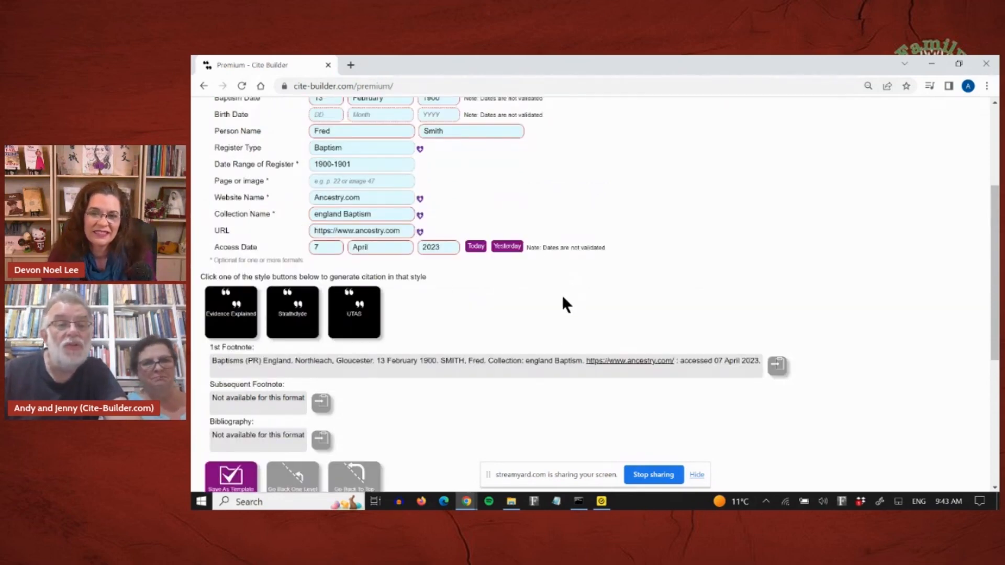
scroll(561, 294, down, 1)
click(231, 271)
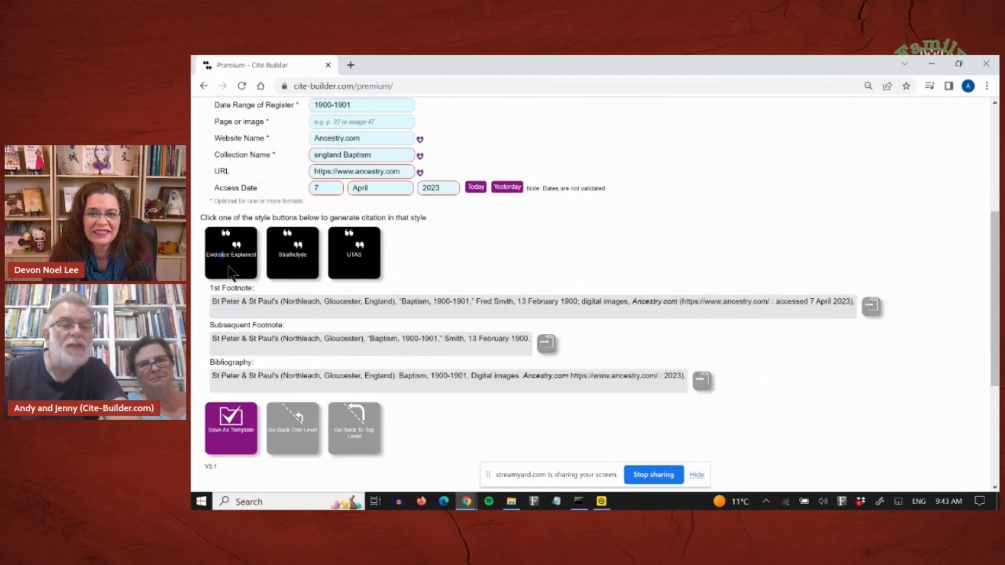
scroll(461, 267, up, 1)
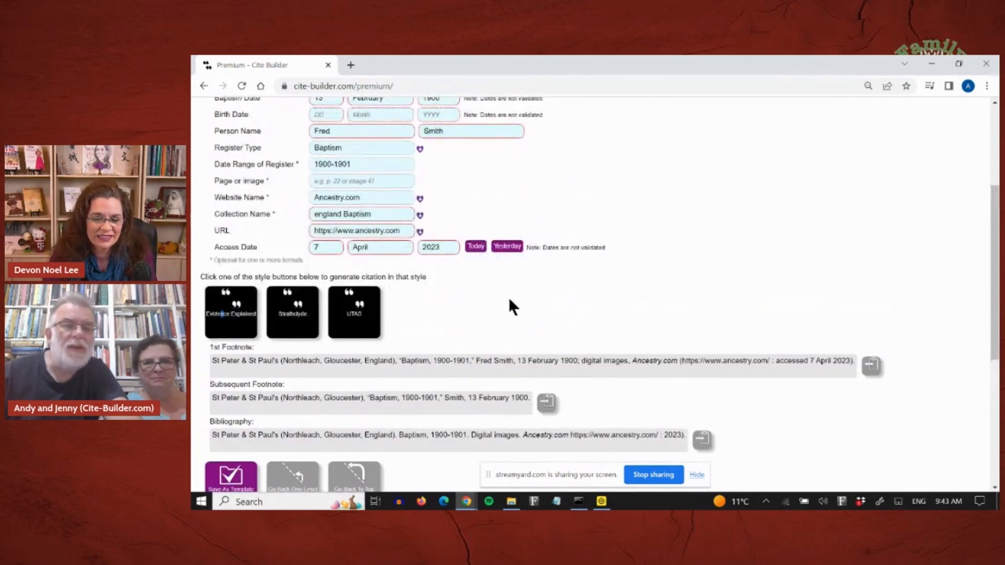
scroll(509, 298, up, 3)
scroll(510, 297, down, 4)
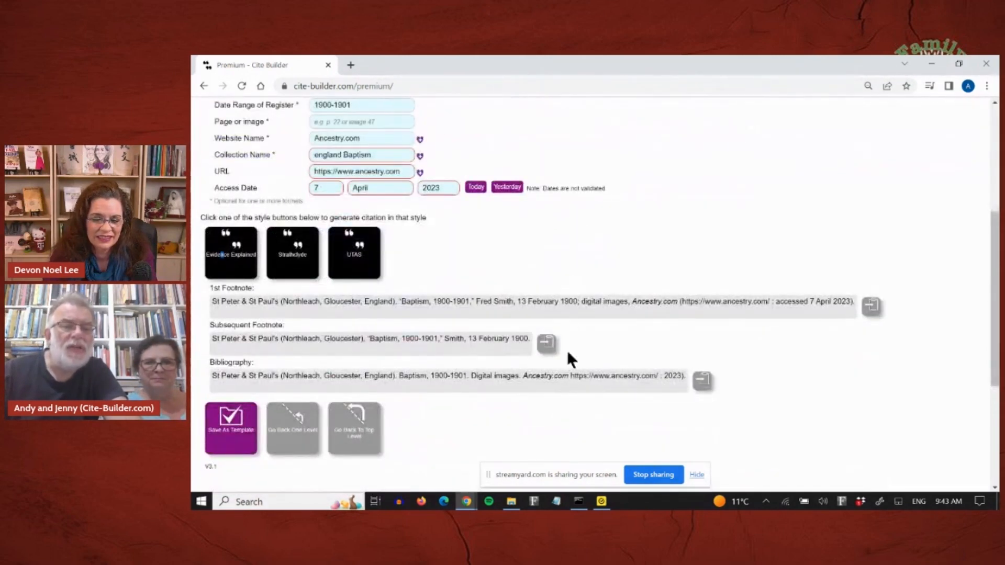
scroll(525, 364, up, 4)
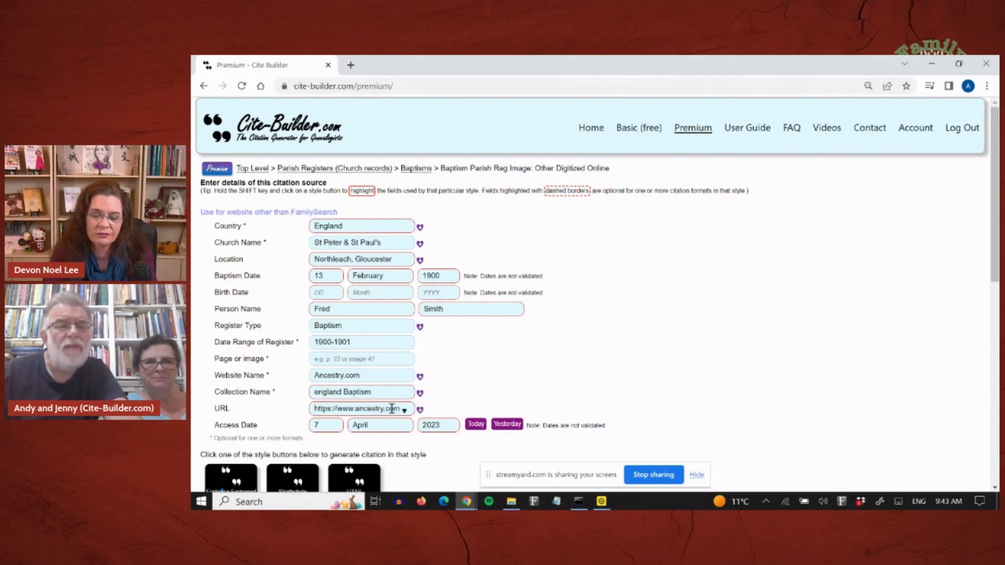
scroll(474, 373, down, 6)
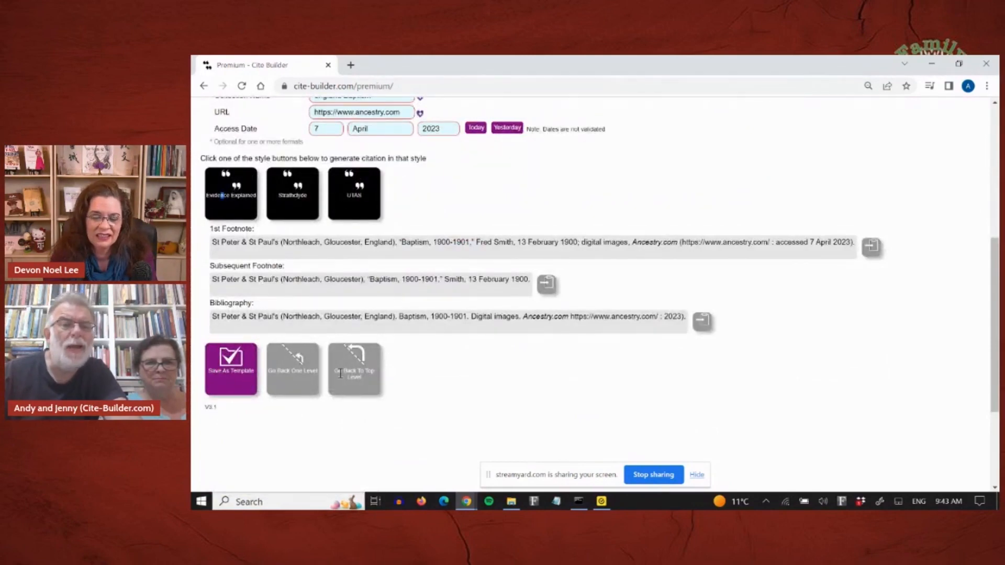
Clear the baptism day, month and year and the person's given name and surname
scroll(361, 314, up, 6)
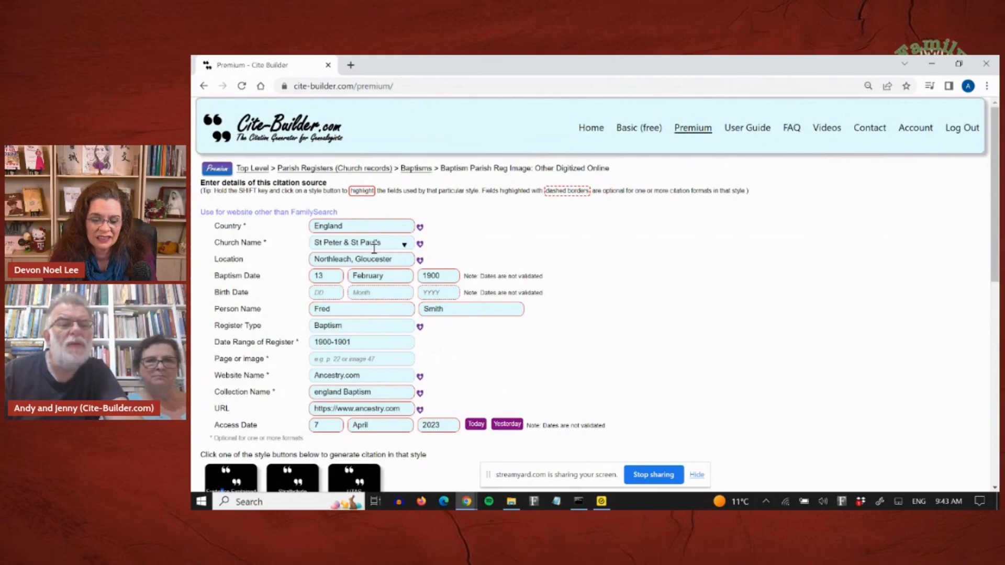
double_click(318, 276)
key(BackSpace)
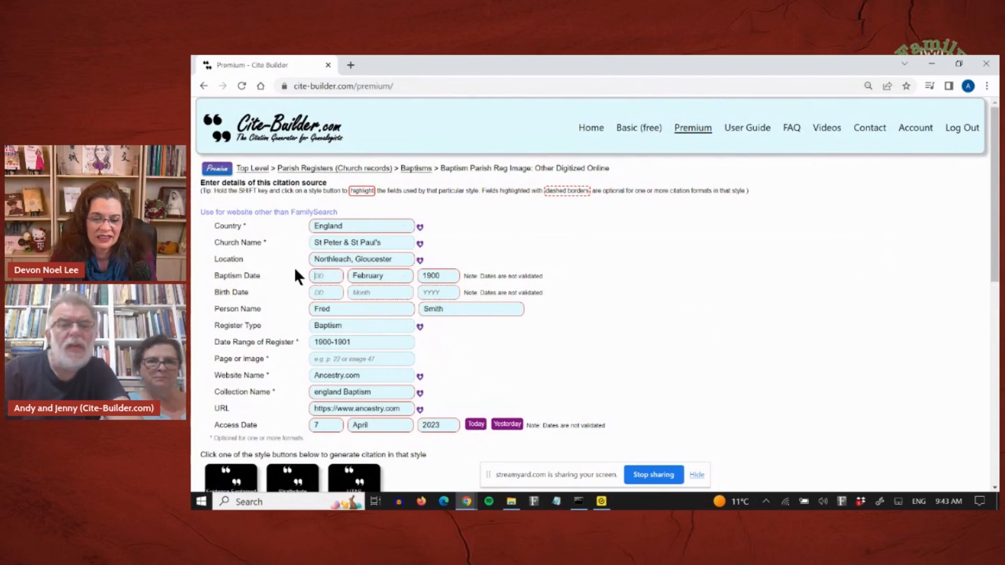
double_click(367, 276)
key(BackSpace)
drag(454, 277, 416, 276)
key(BackSpace)
click(372, 313)
drag(373, 313, 305, 309)
key(BackSpace)
drag(454, 311, 419, 302)
key(BackSpace)
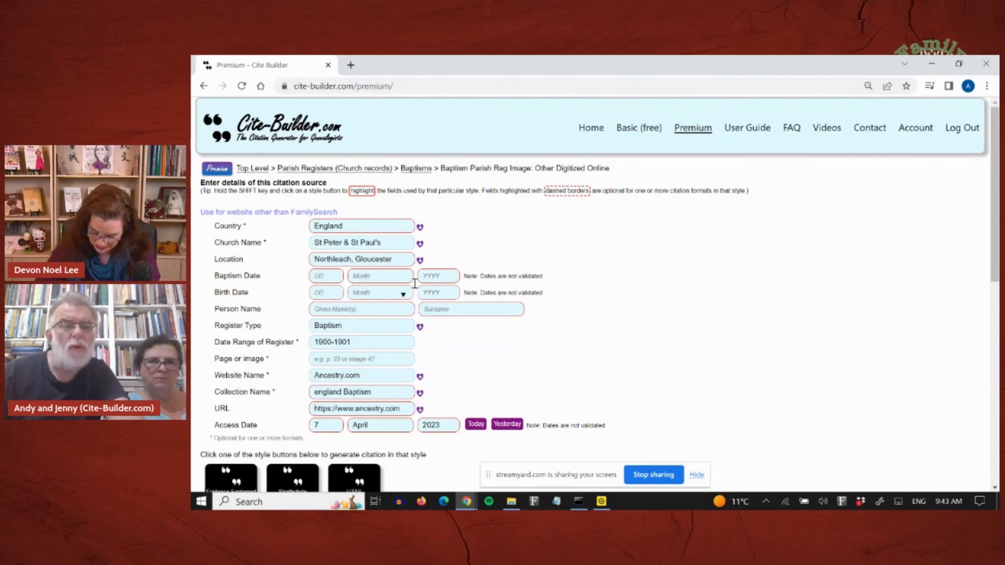
Clear the day, month and year of the access date
scroll(367, 340, down, 1)
click(337, 366)
key(BackSpace)
drag(372, 370, 348, 367)
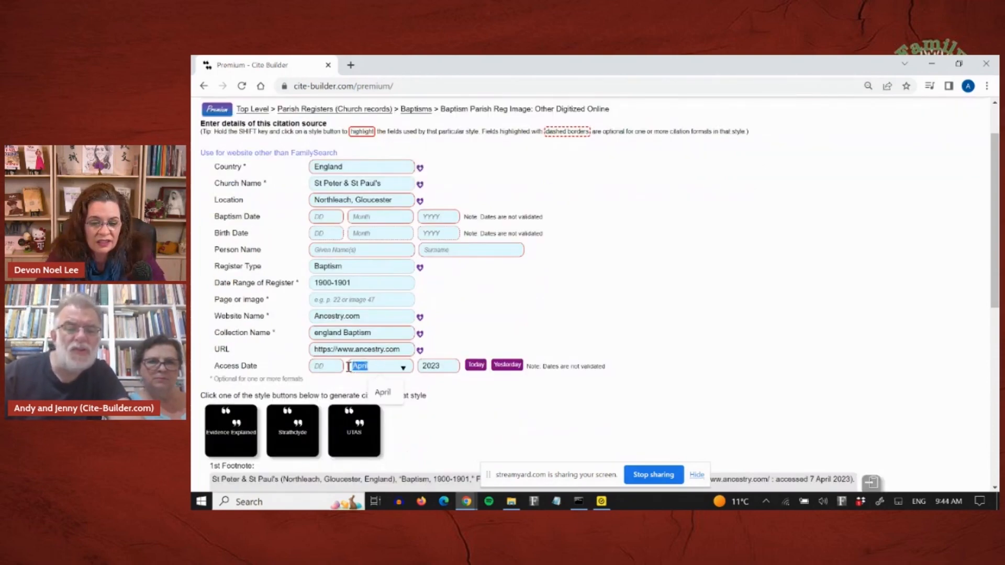
key(BackSpace)
drag(445, 362, 419, 371)
key(BackSpace)
Save the details as a template named with the surname plus "Bap in Northleach", including only the Evidence Explained style
scroll(453, 360, down, 3)
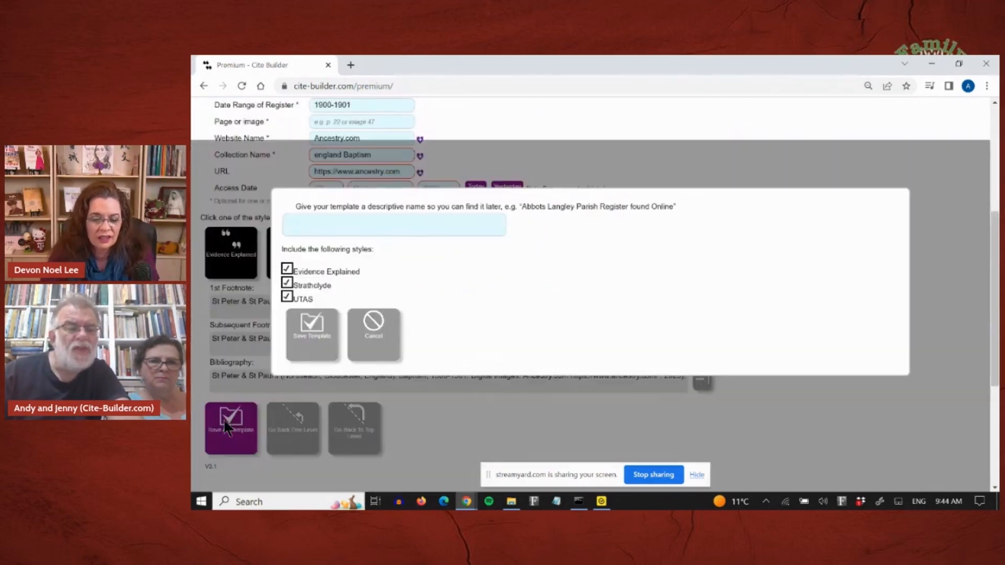
click(229, 425)
click(287, 284)
click(286, 297)
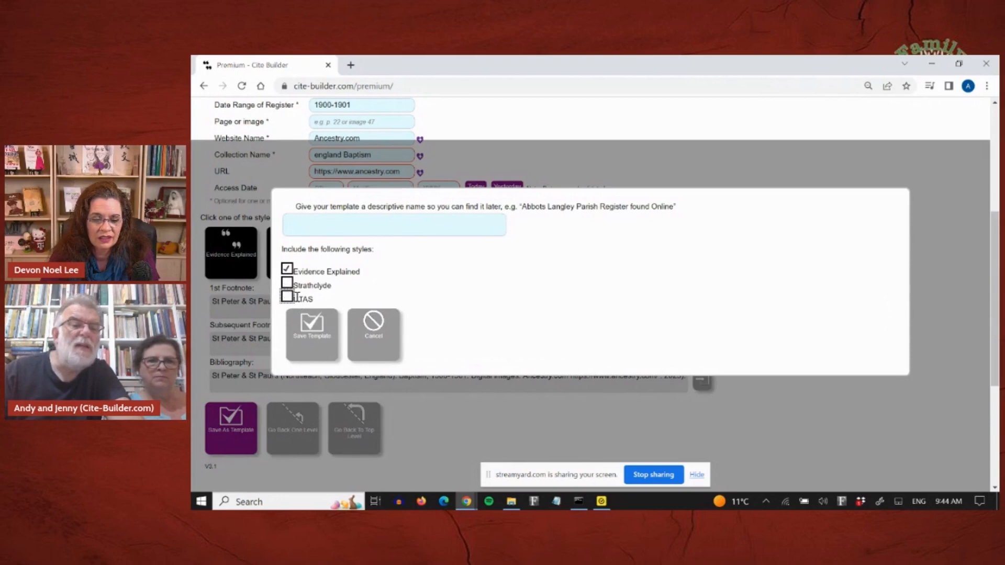
click(342, 227)
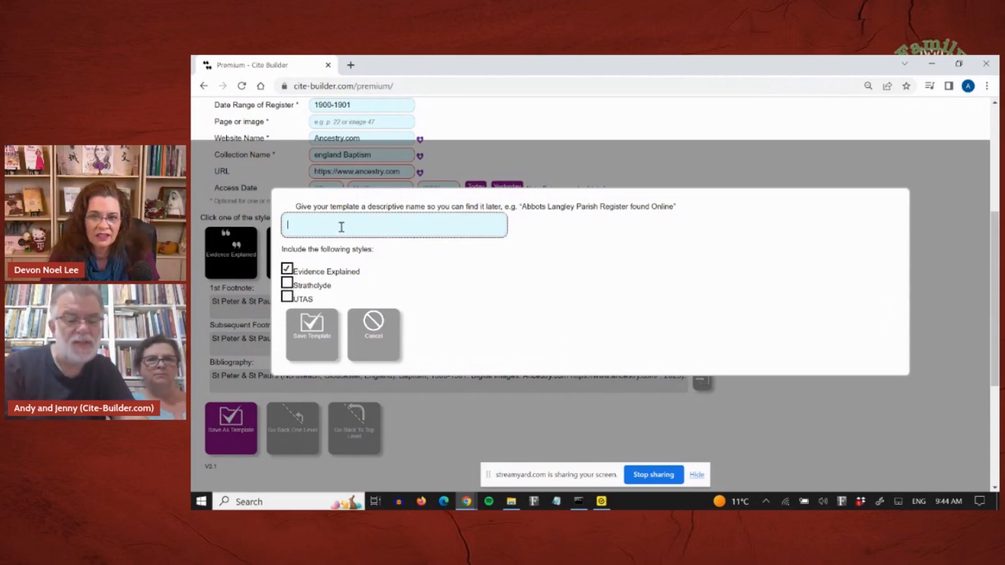
text(Smith Bap in Northleach)
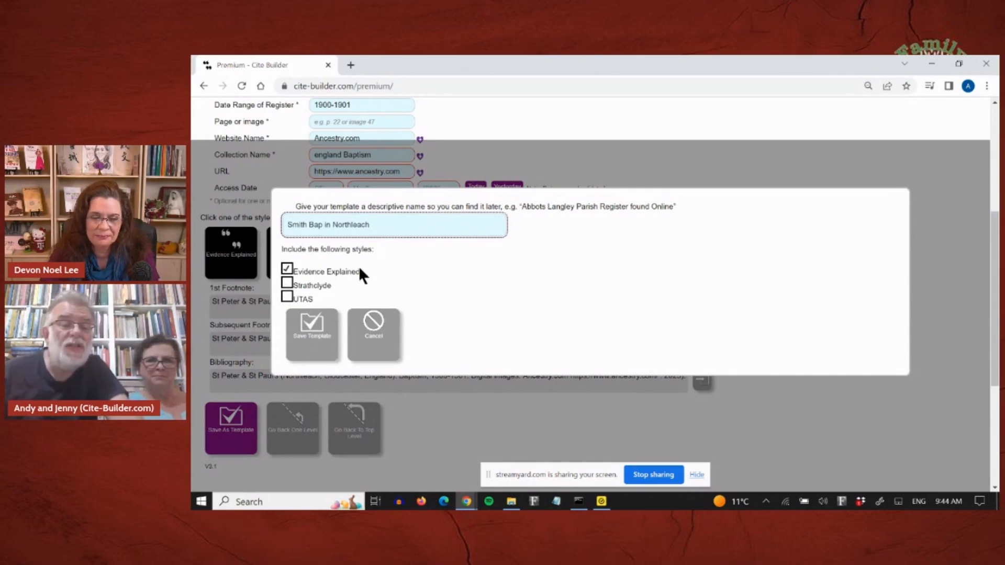
click(316, 329)
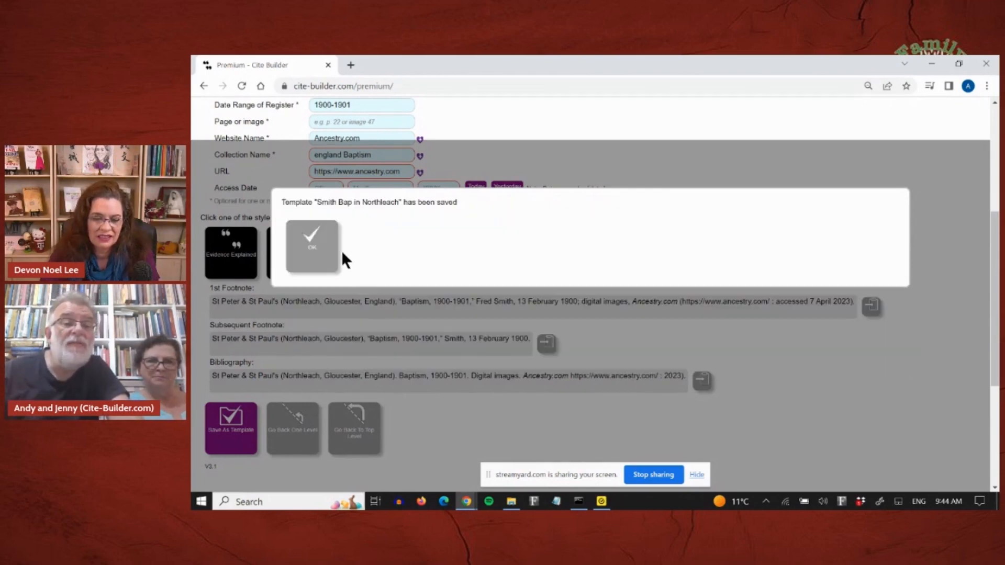
click(340, 259)
Return to the top level, open the saved Northleach baptism template and review its prefilled fields
click(368, 430)
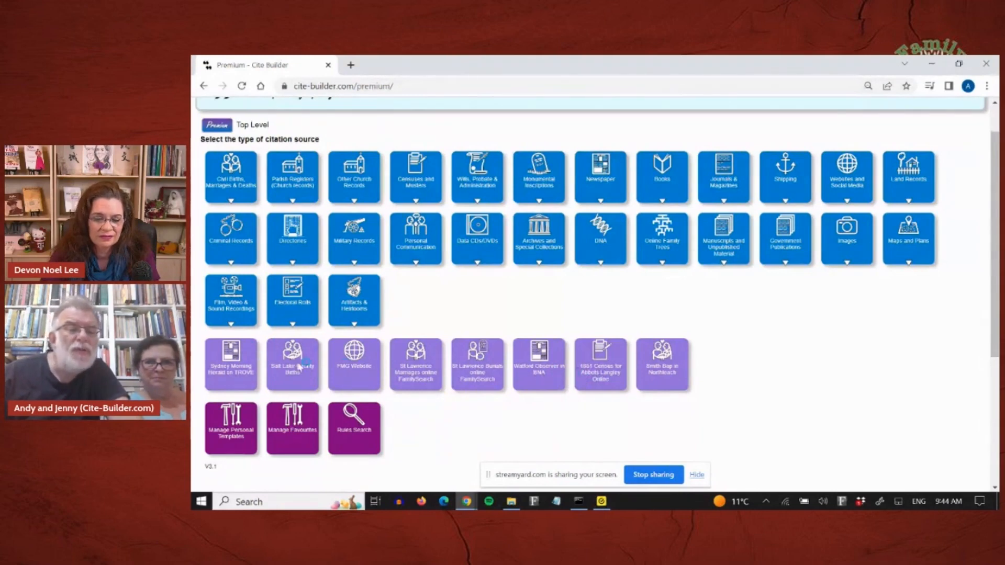
click(671, 374)
scroll(532, 343, up, 2)
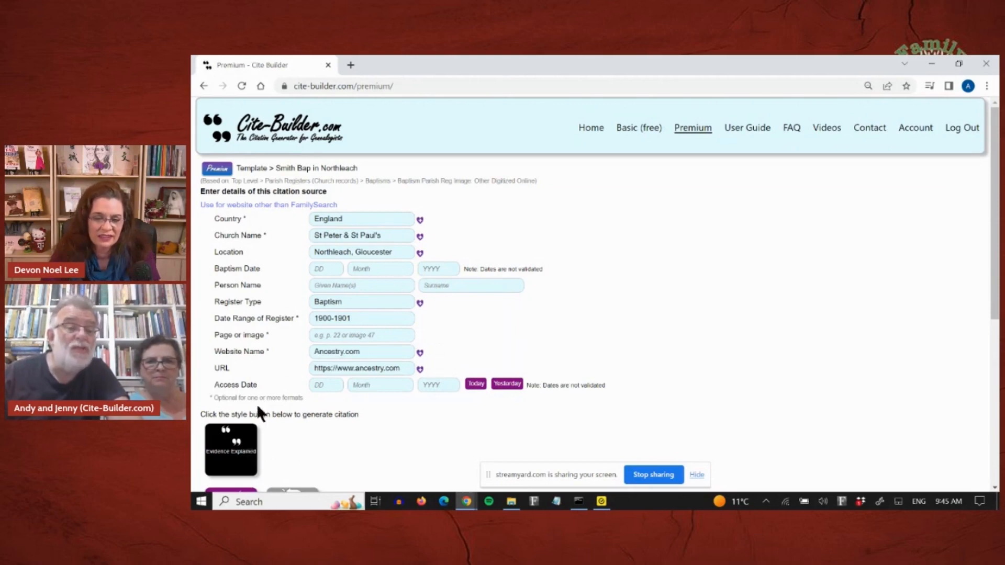
scroll(237, 395, down, 1)
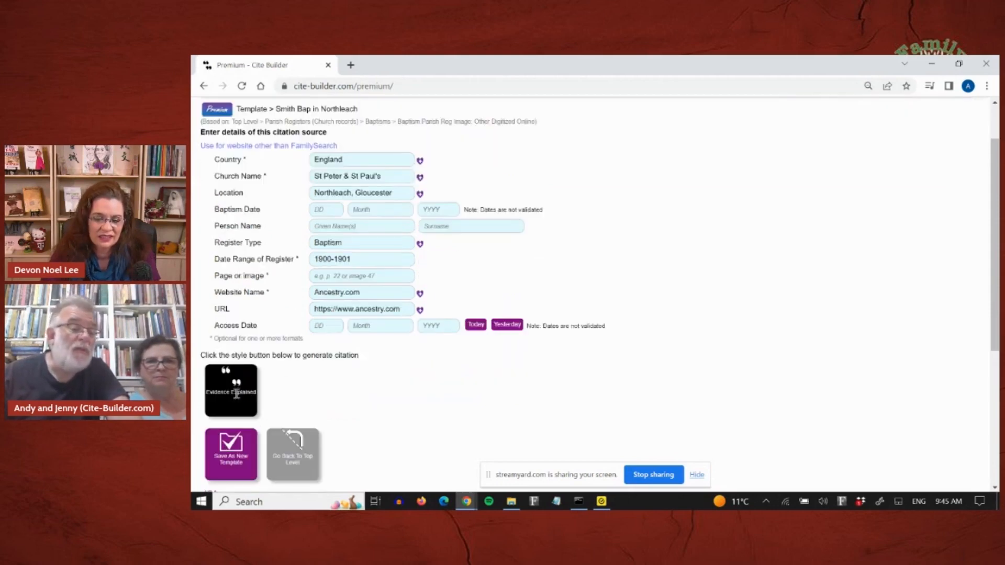
Open the personal templates manager from the top level and move the Northleach baptism template to the top of the list
click(286, 442)
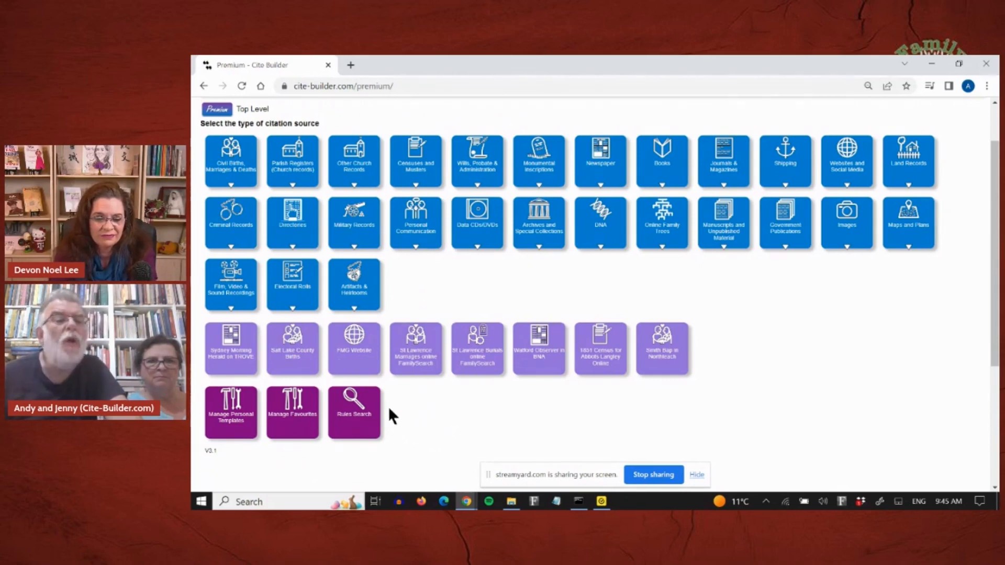
click(247, 419)
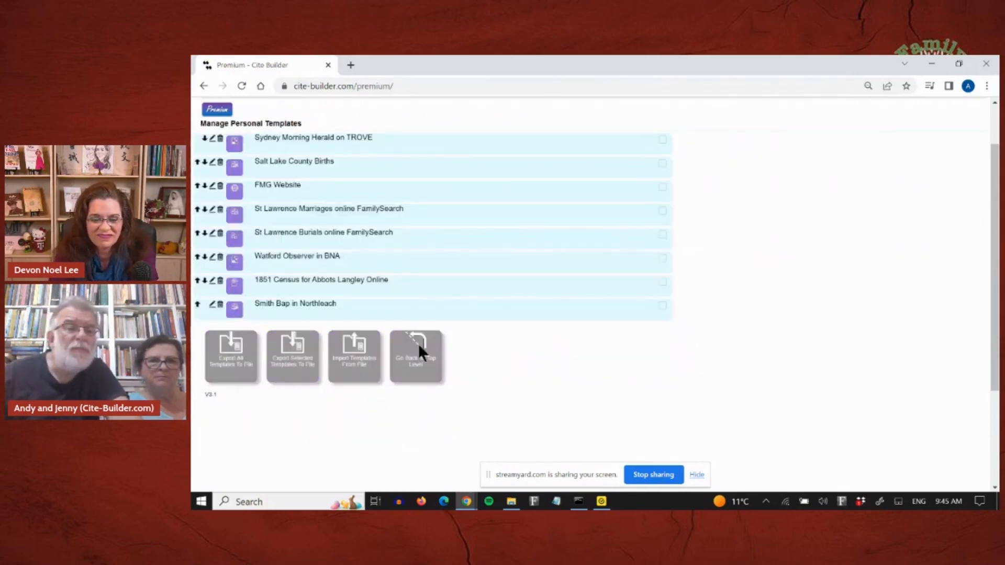
scroll(473, 357, up, 2)
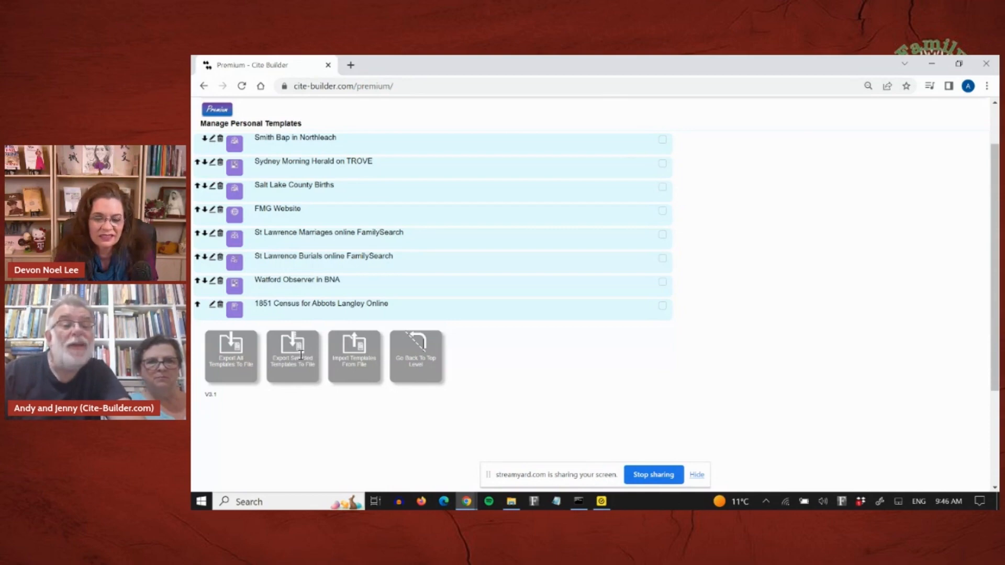
Open the options for importing personal templates from a local file
click(350, 351)
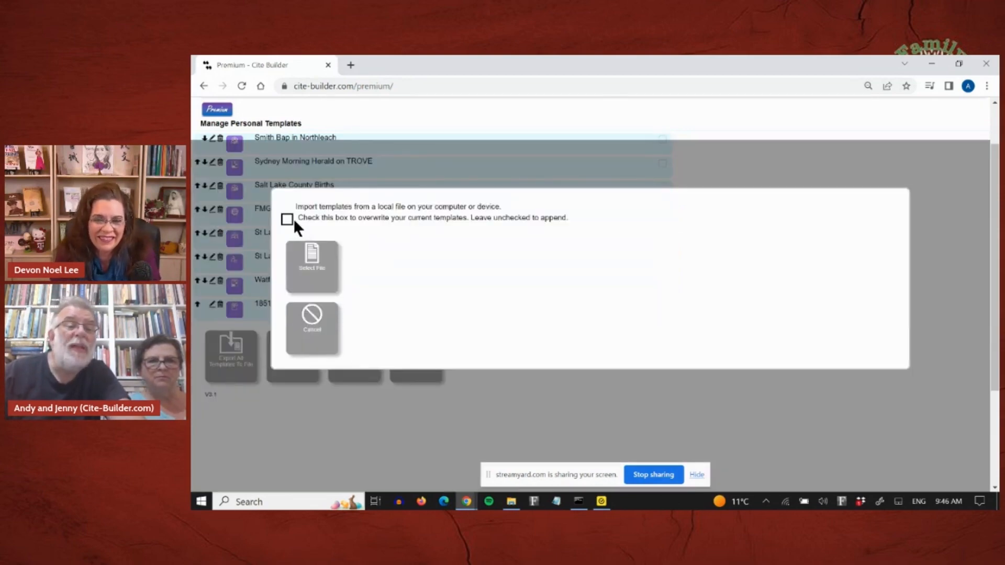
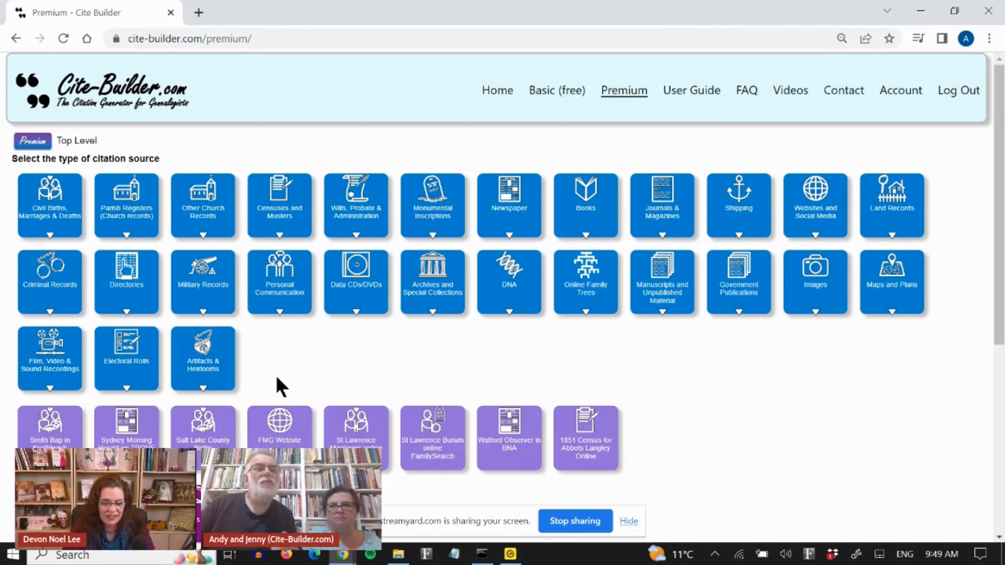
Open the Burial In A Churchyard (photo) source under Monumental Inscriptions and display the saved church name favourites
click(441, 207)
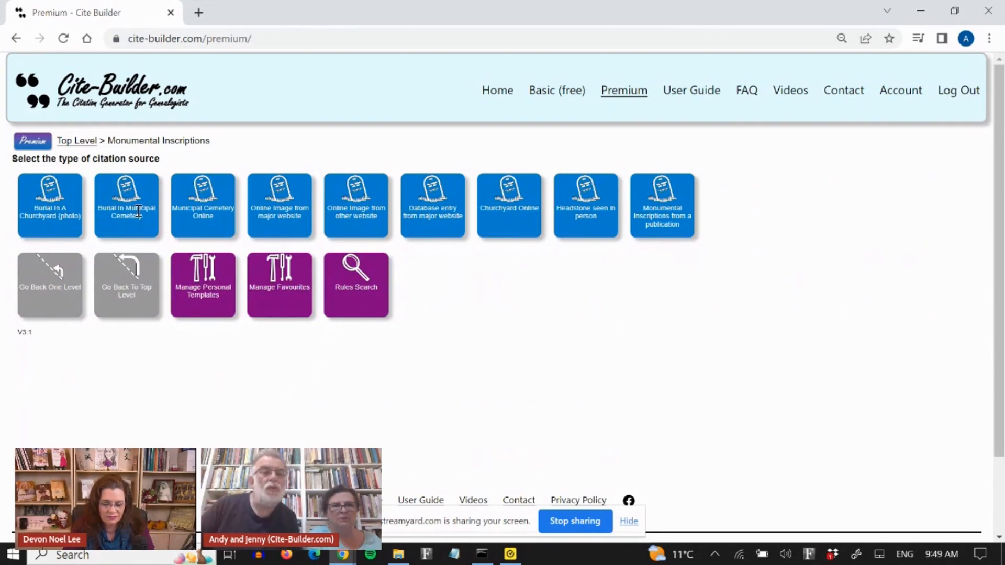
click(53, 191)
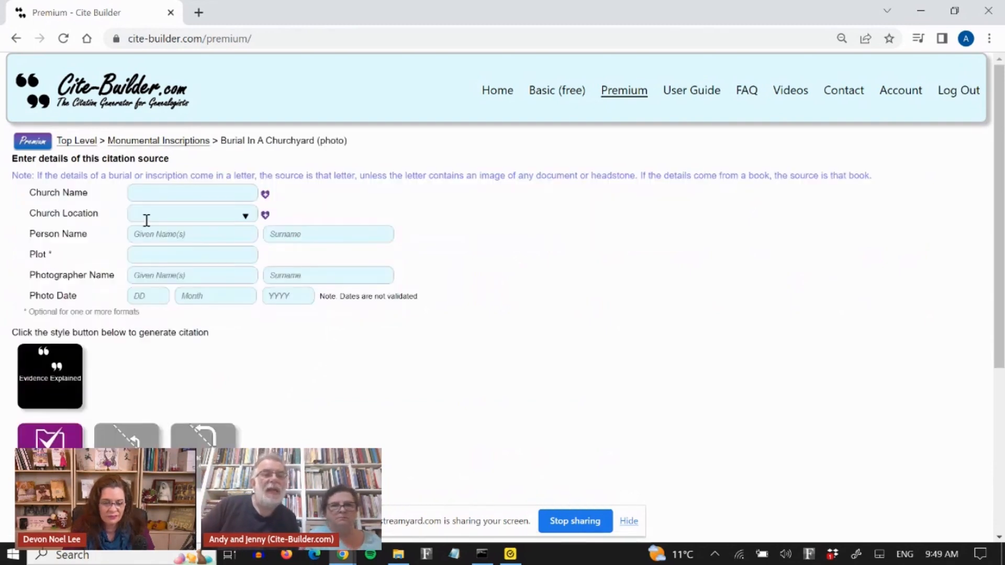
click(178, 193)
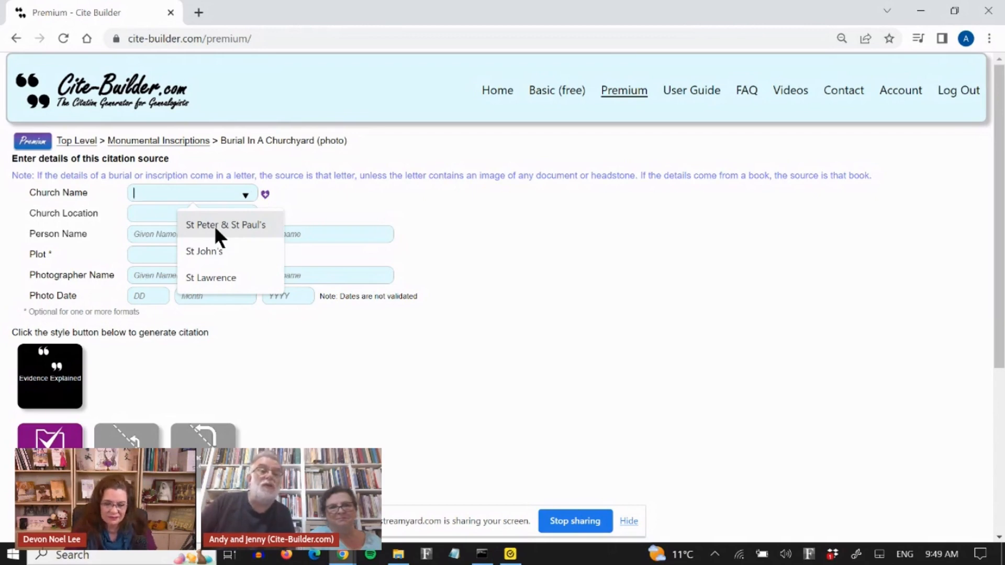
Return to the top level, open the favourites manager and sort the Country favourites alphabetically
click(210, 456)
click(209, 505)
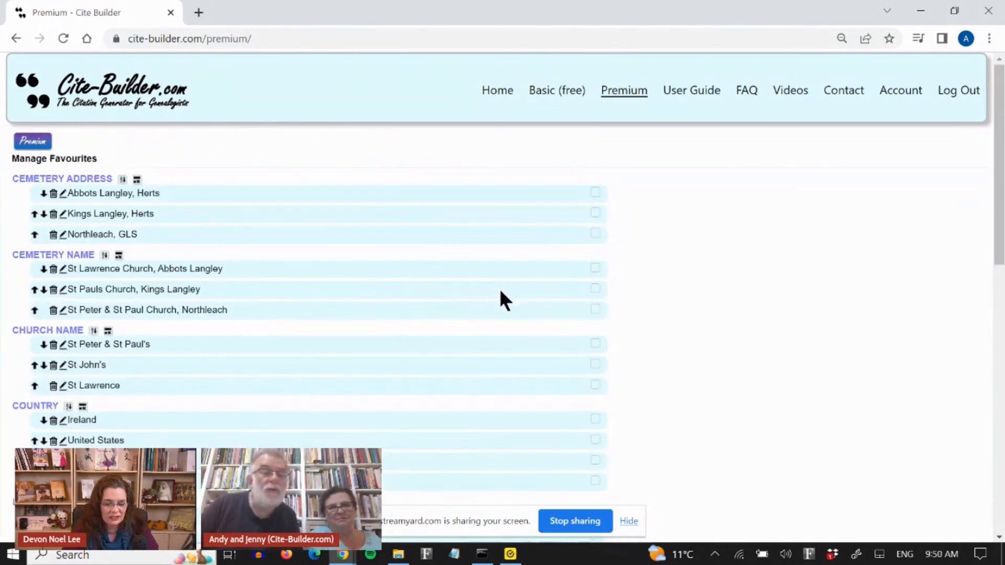
scroll(503, 299, down, 2)
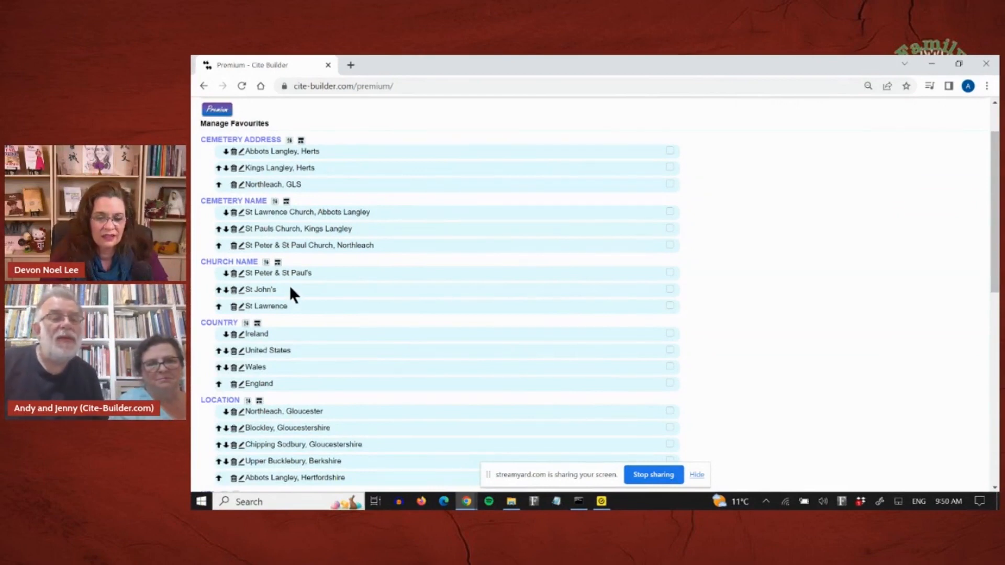
click(245, 323)
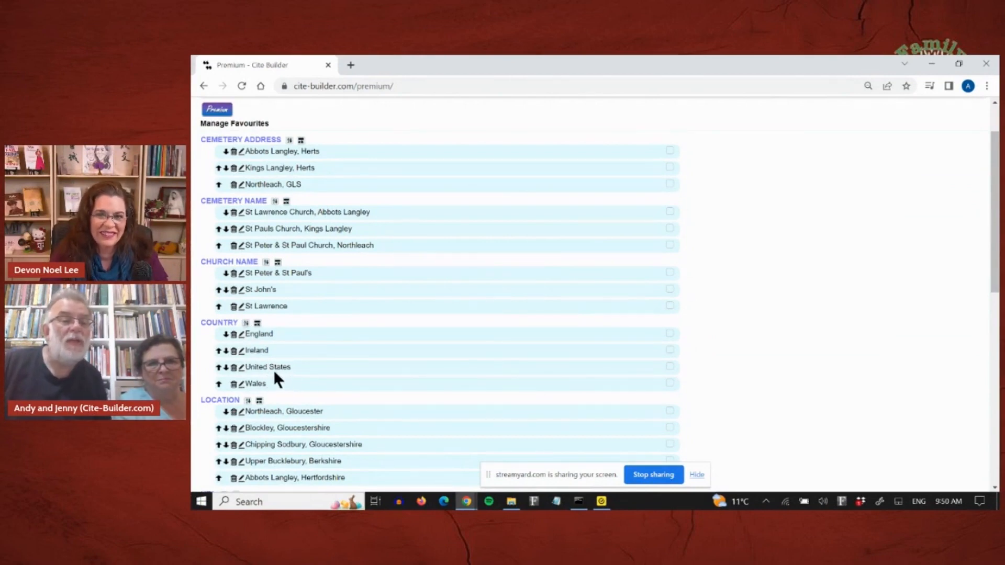
scroll(314, 361, down, 5)
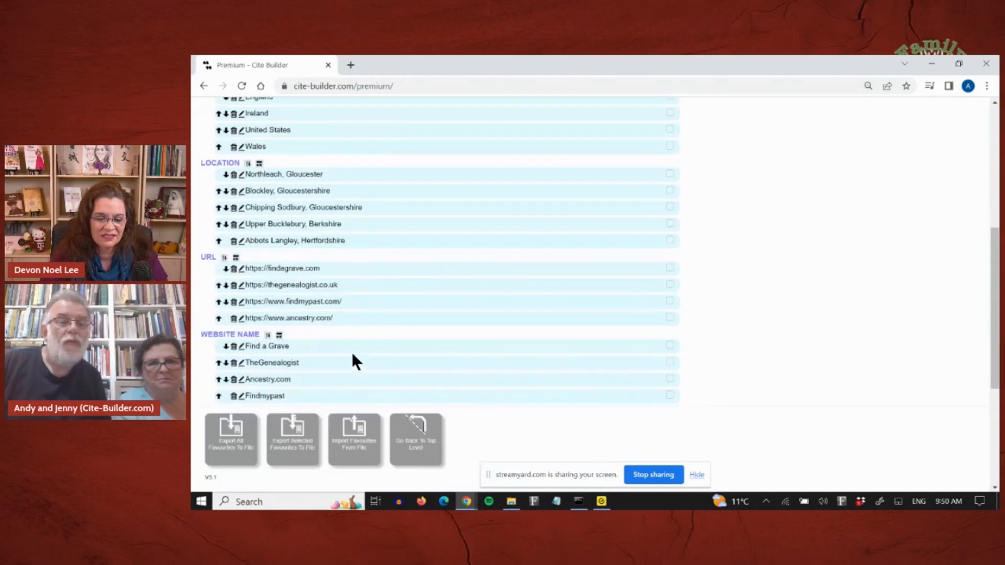
click(298, 426)
click(312, 248)
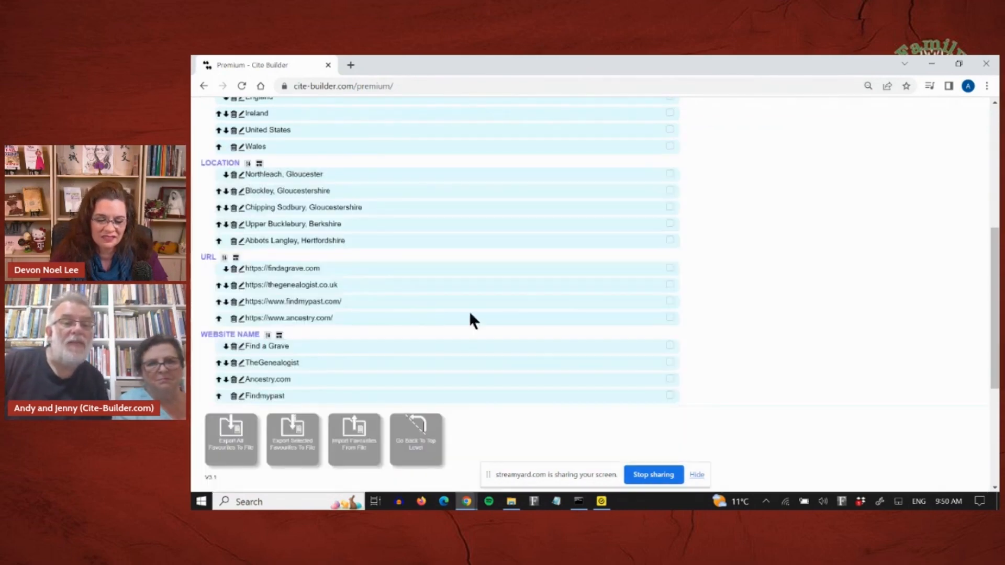
Select all the URL and Website Name favourites and export the selection to a file
click(671, 284)
click(671, 318)
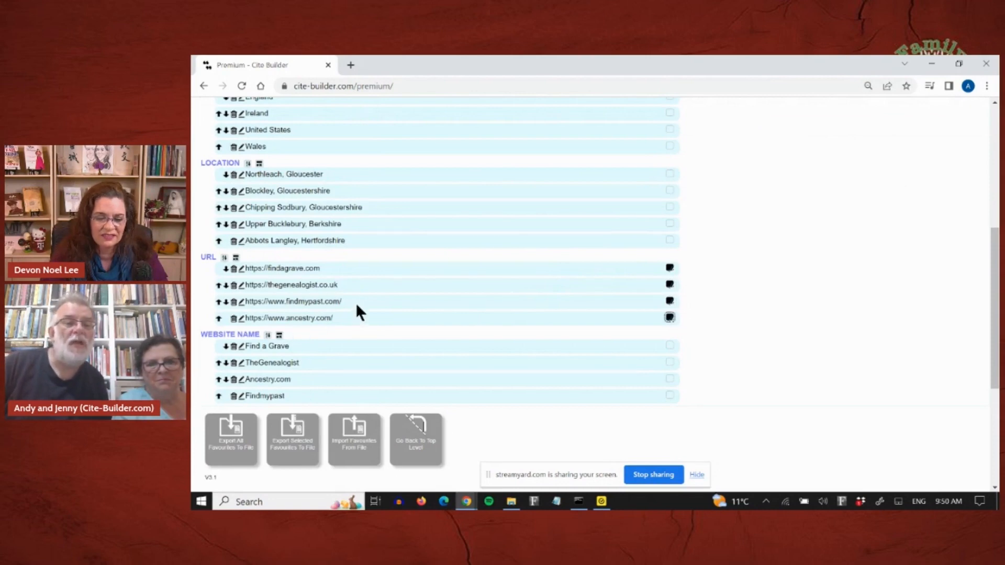
scroll(357, 302, up, 1)
scroll(362, 306, down, 3)
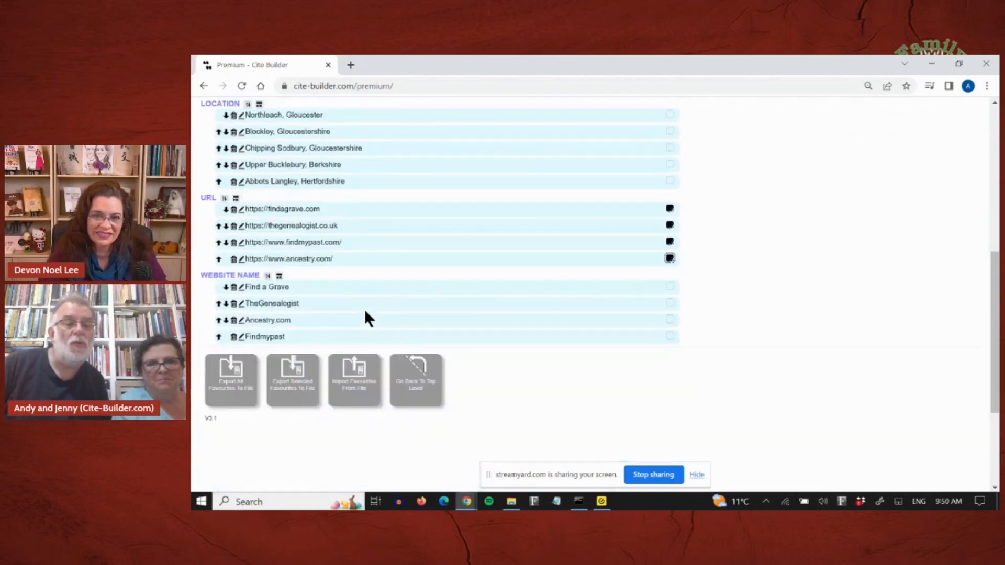
click(670, 287)
click(670, 303)
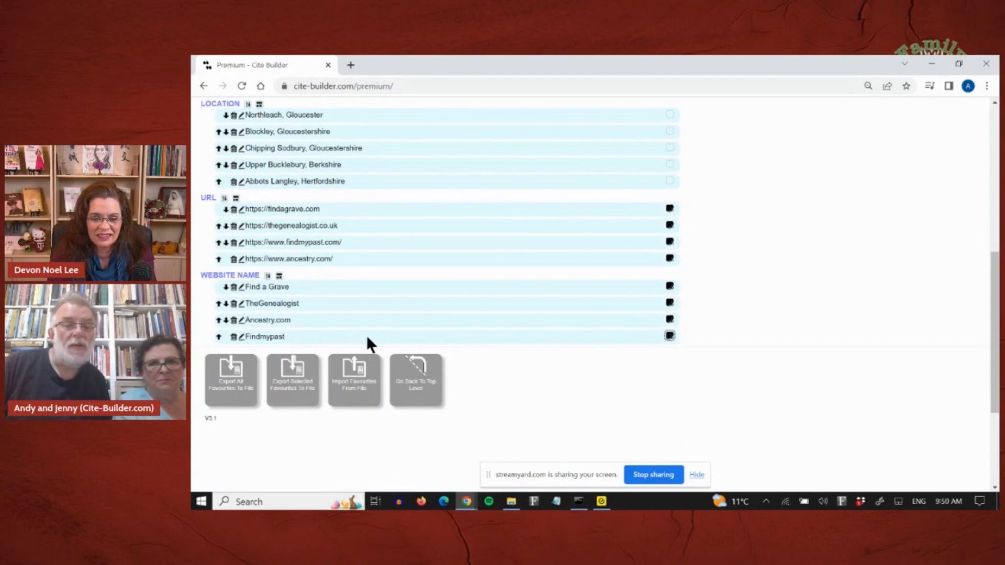
click(301, 370)
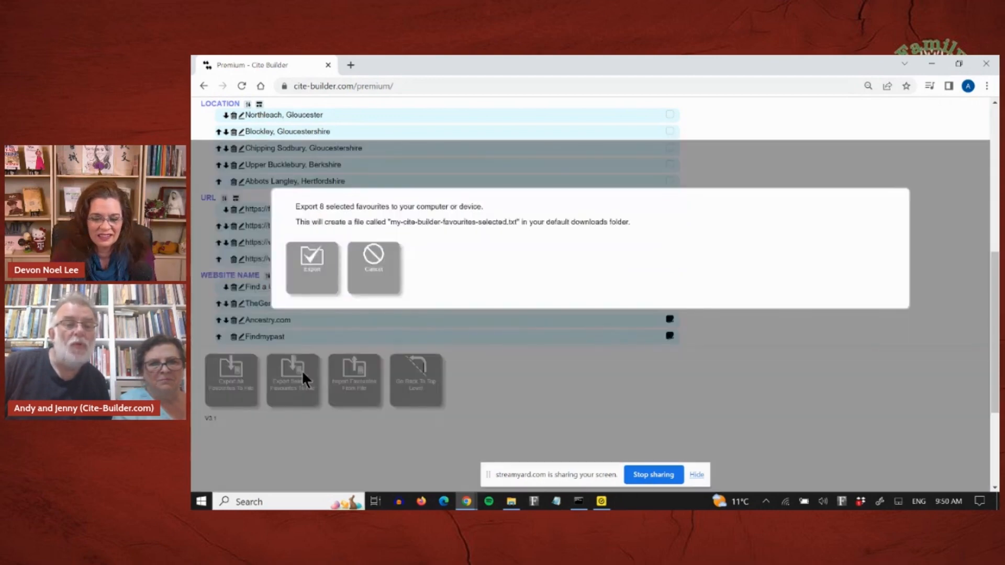
click(311, 264)
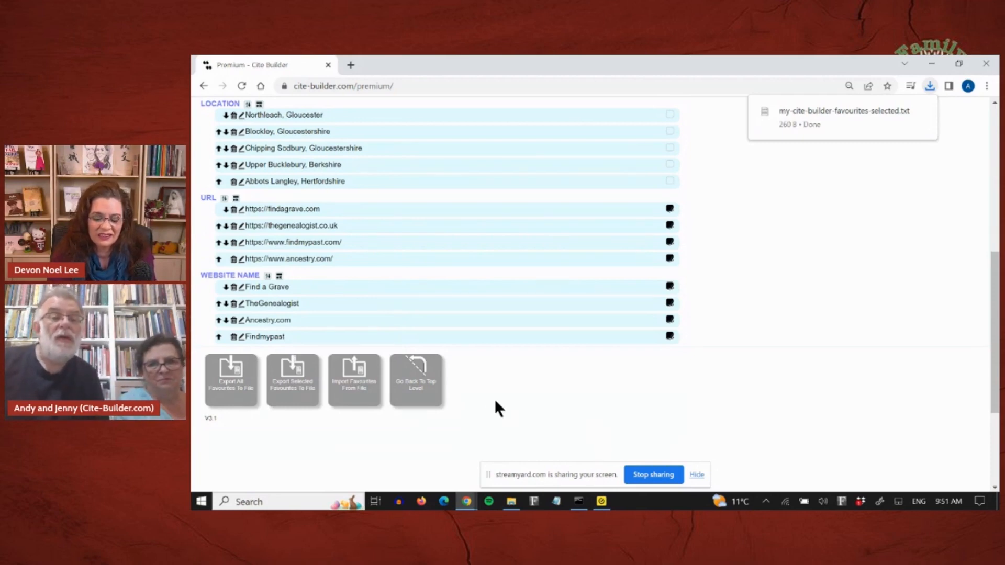
Return to the top level, open the rules search and search for "bible" in rule names, paths and keywords
click(426, 378)
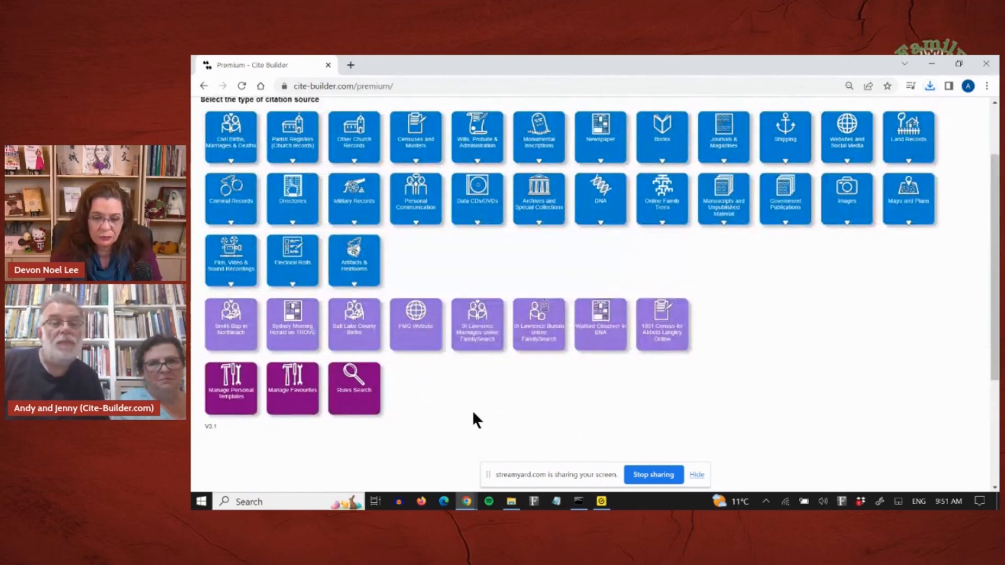
click(360, 431)
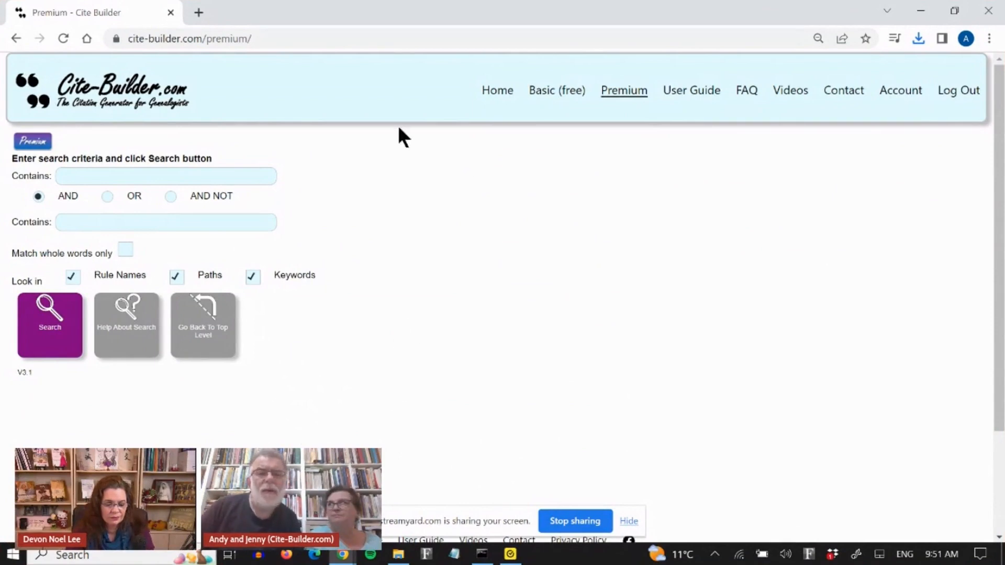
click(203, 334)
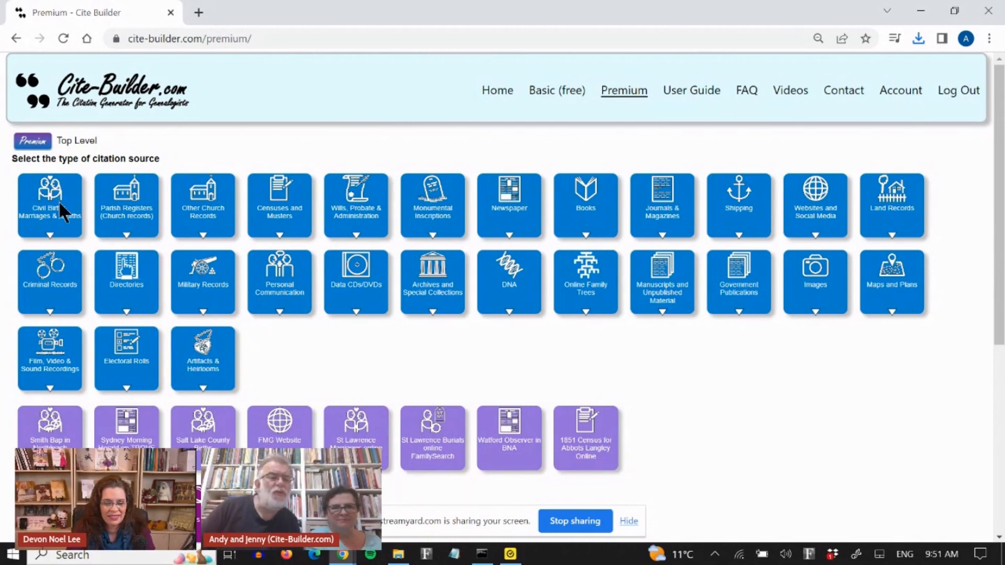
scroll(279, 420, down, 10)
scroll(126, 147, up, 3)
click(159, 181)
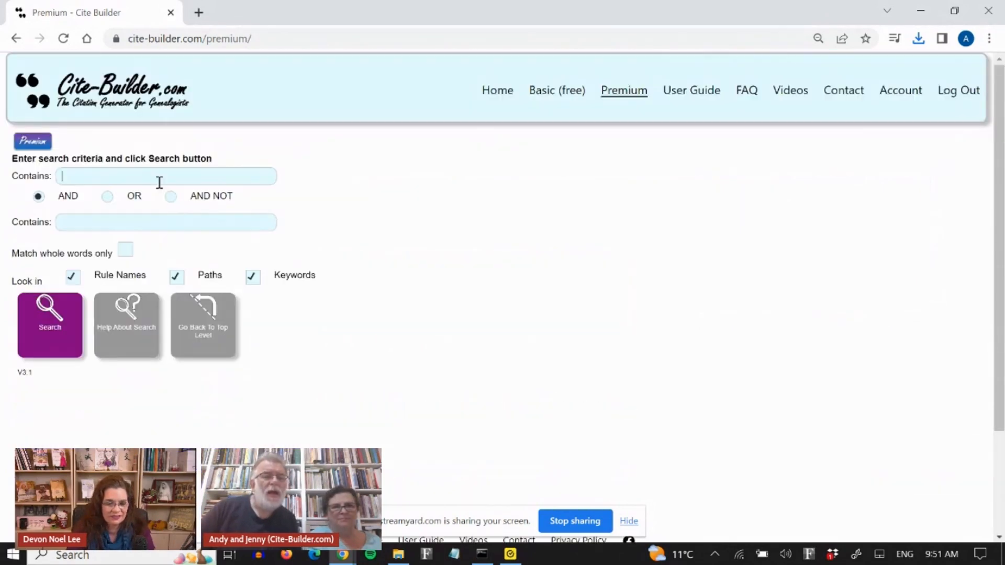
text(bible)
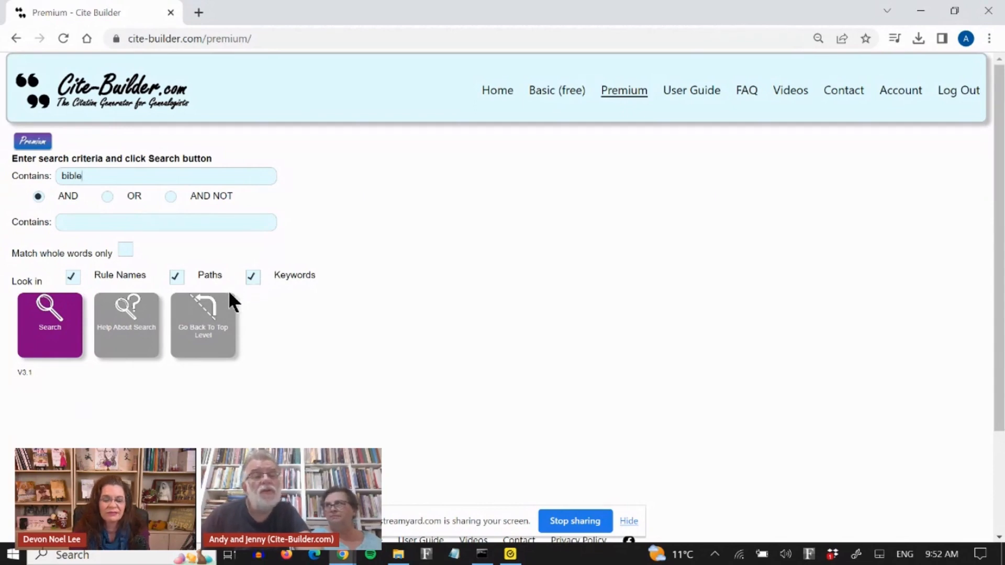
click(54, 318)
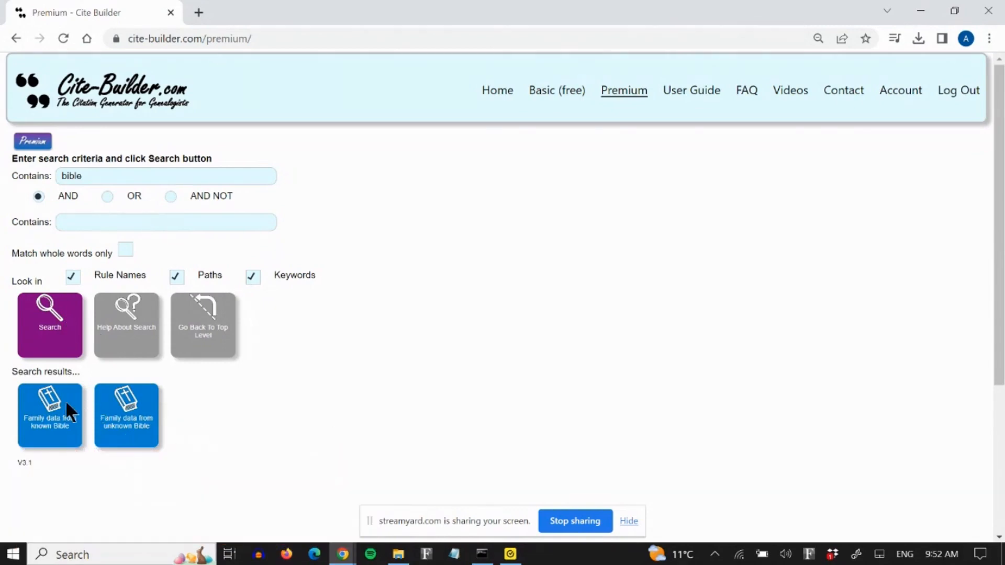
Open the Family data from known Bible source, review its fields and citation styles, and return to the top level
mouse_move(58, 404)
mouse_move(116, 419)
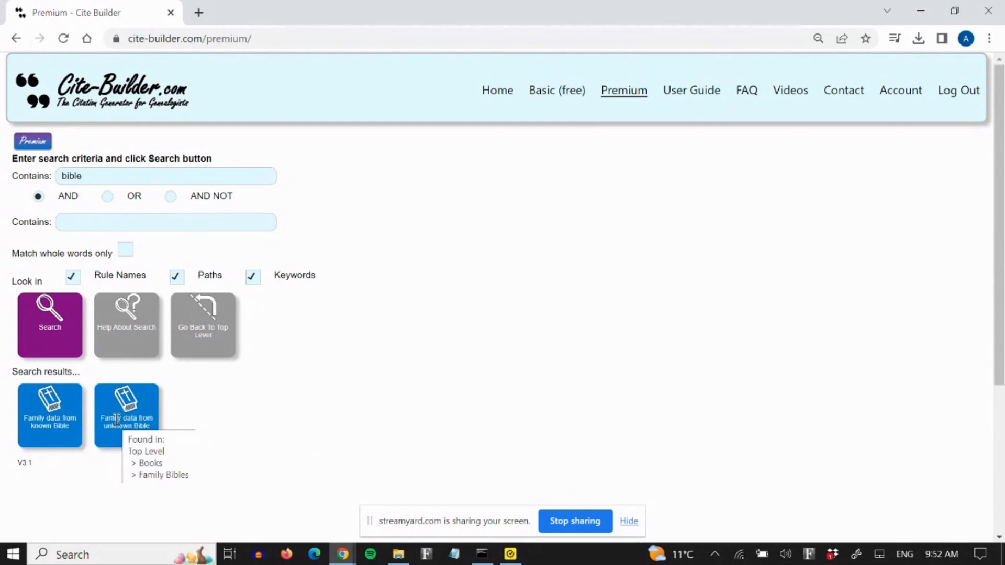
click(54, 412)
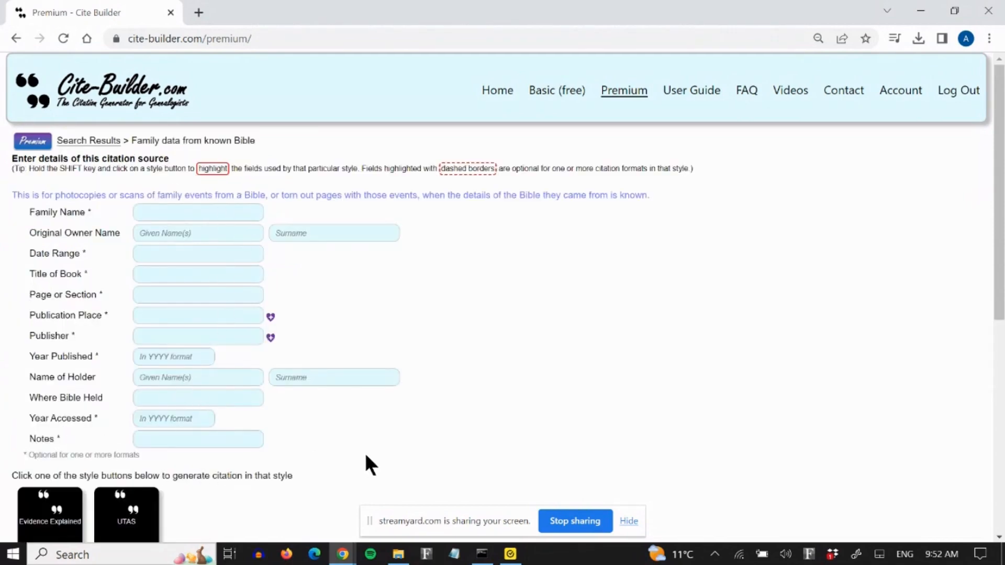
scroll(293, 359, down, 3)
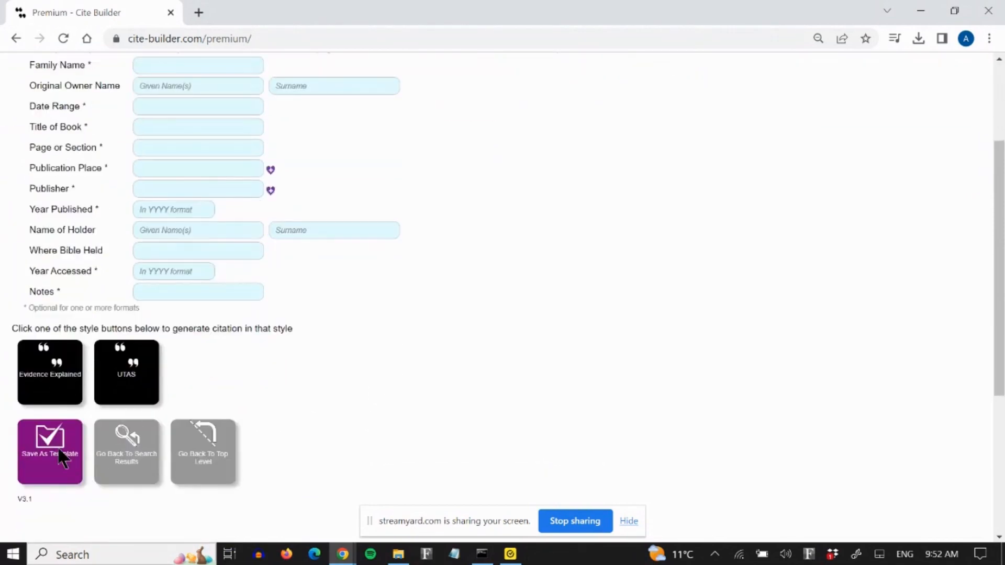
scroll(283, 393, up, 3)
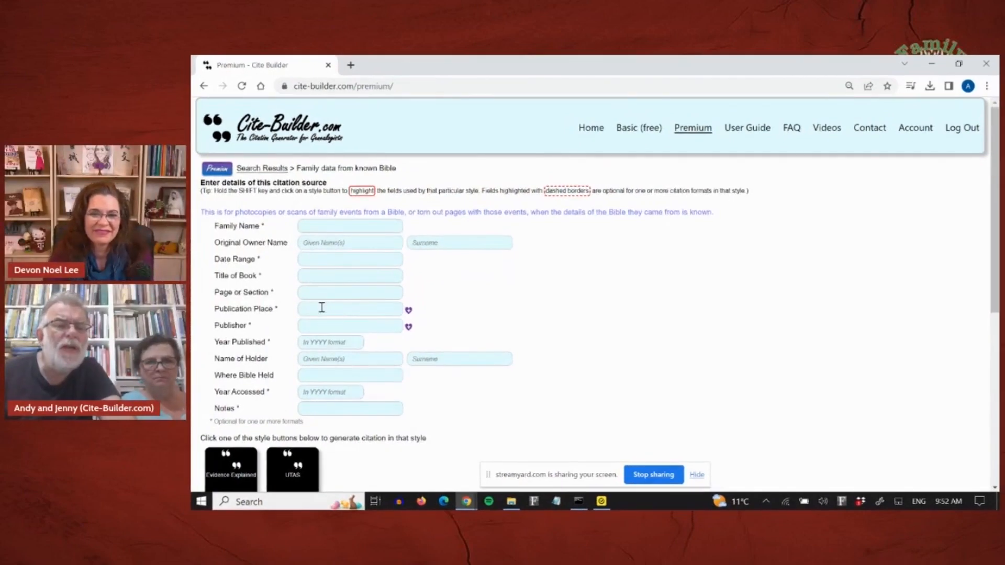
scroll(315, 324, down, 2)
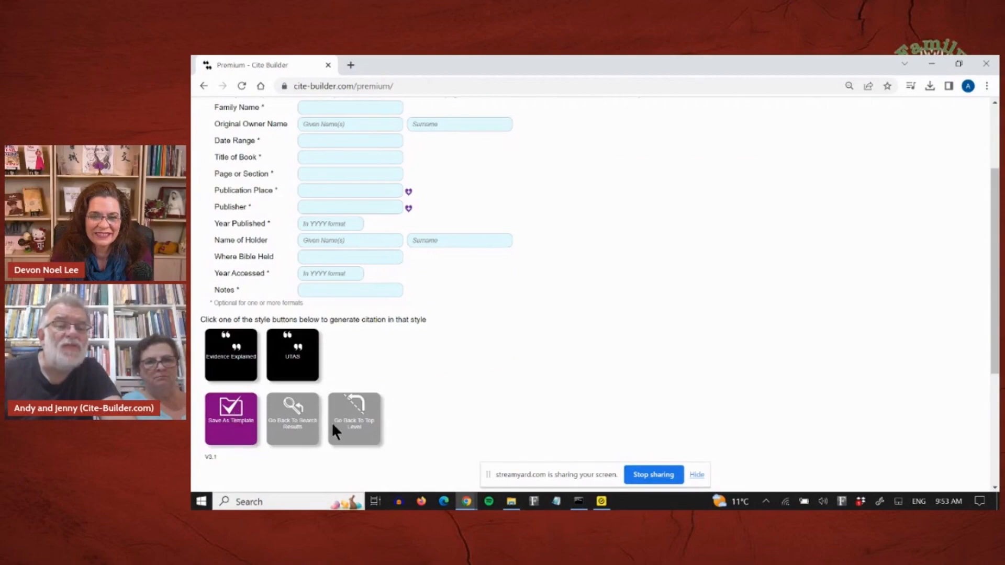
click(346, 419)
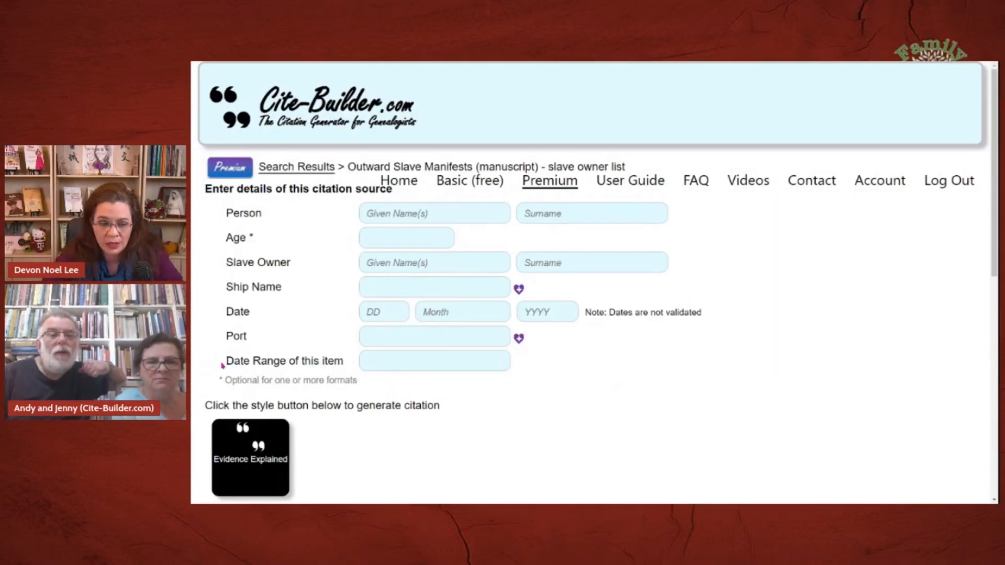
Examine the Date and "Date Range of this item" fields in the Outward Slave Manifests (manuscript) slave owner list form
drag(223, 366, 336, 362)
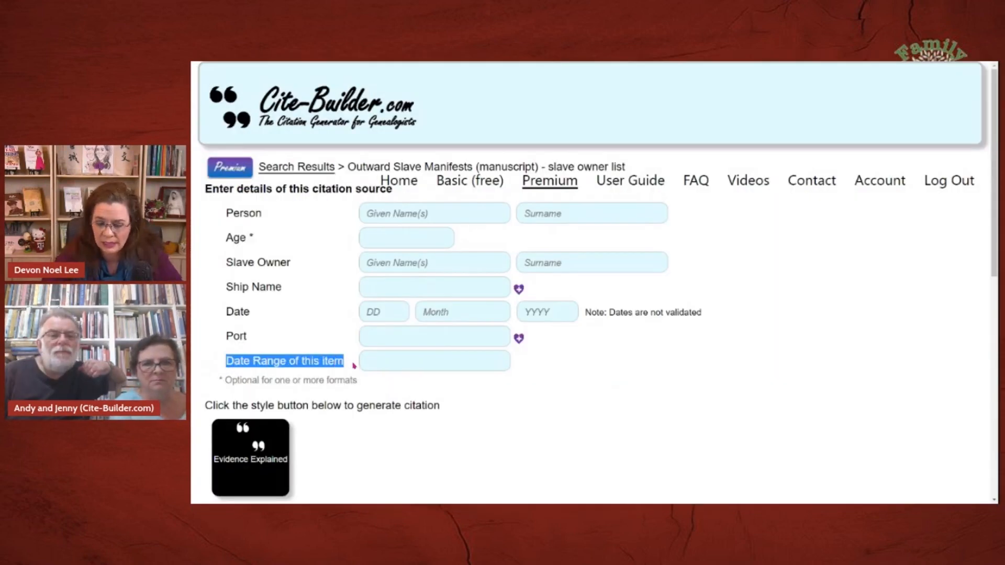
click(628, 371)
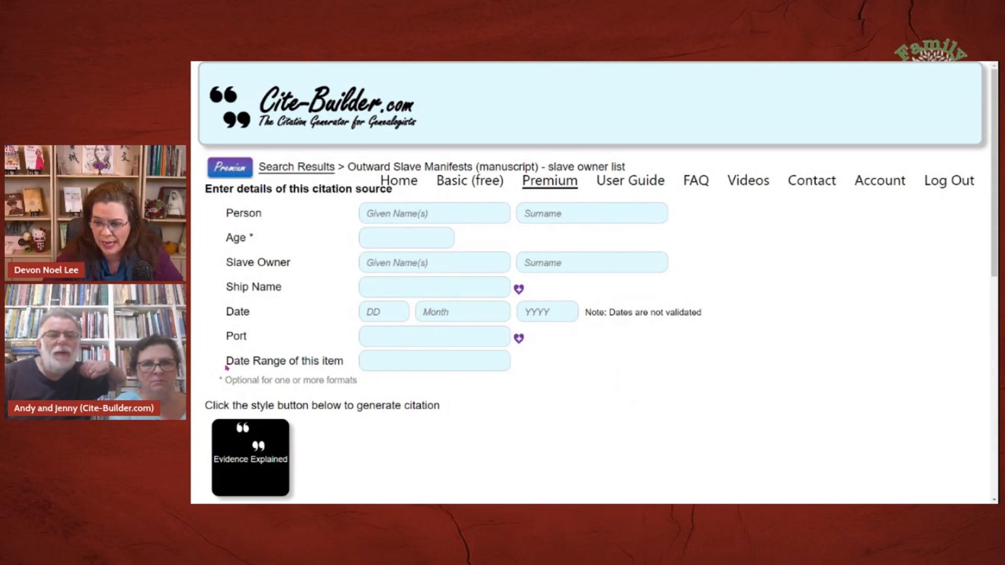
click(367, 311)
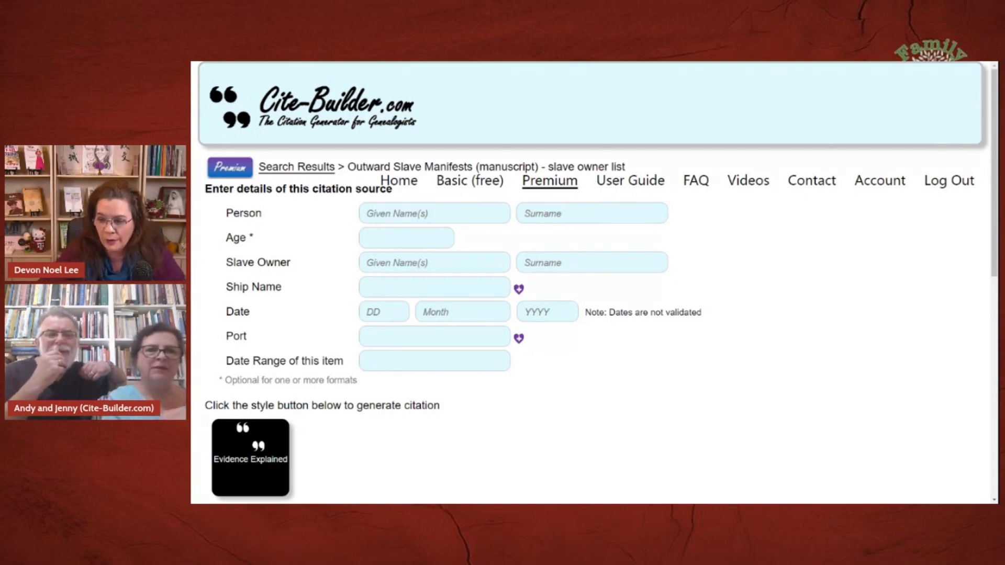
click(473, 361)
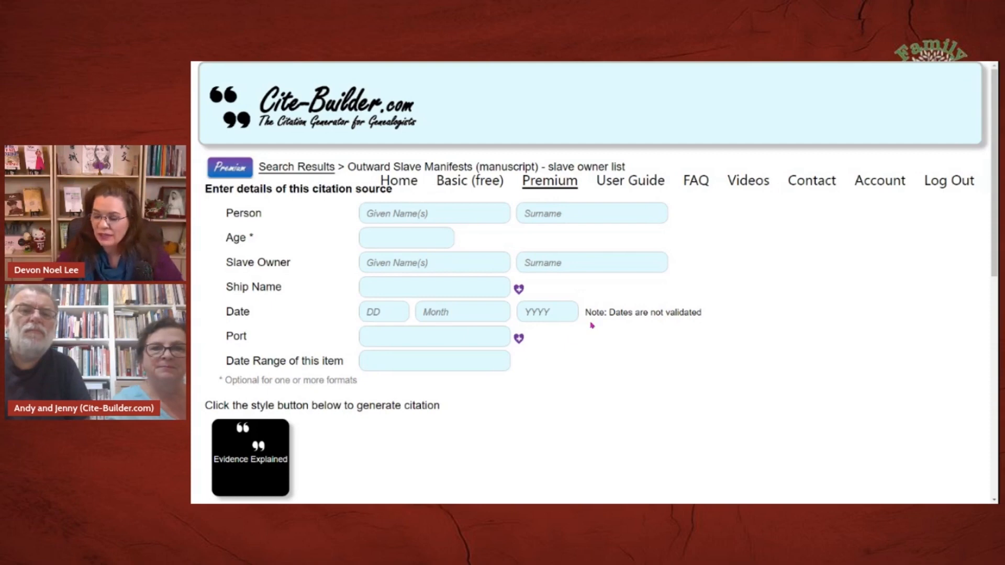
drag(226, 361, 347, 364)
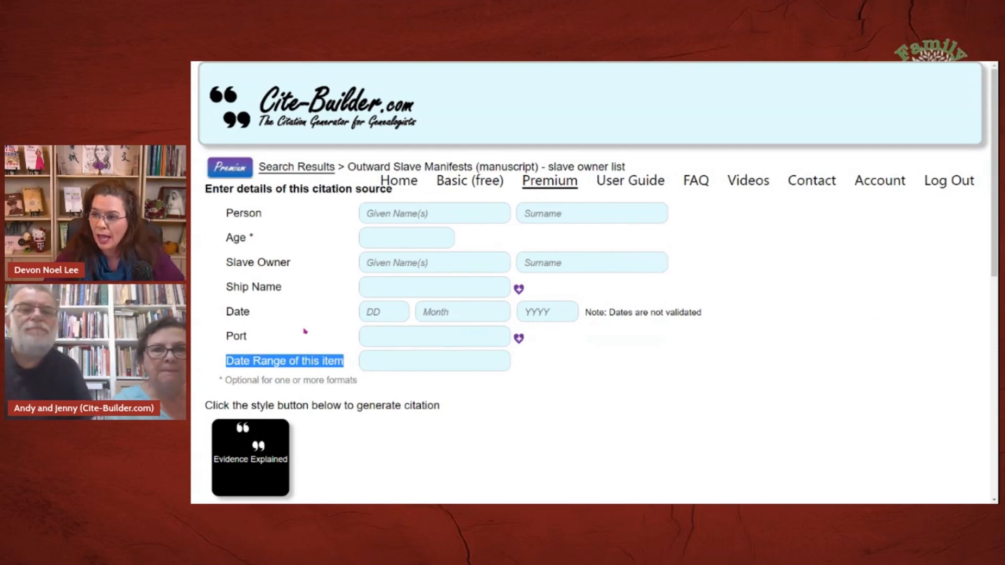
click(267, 363)
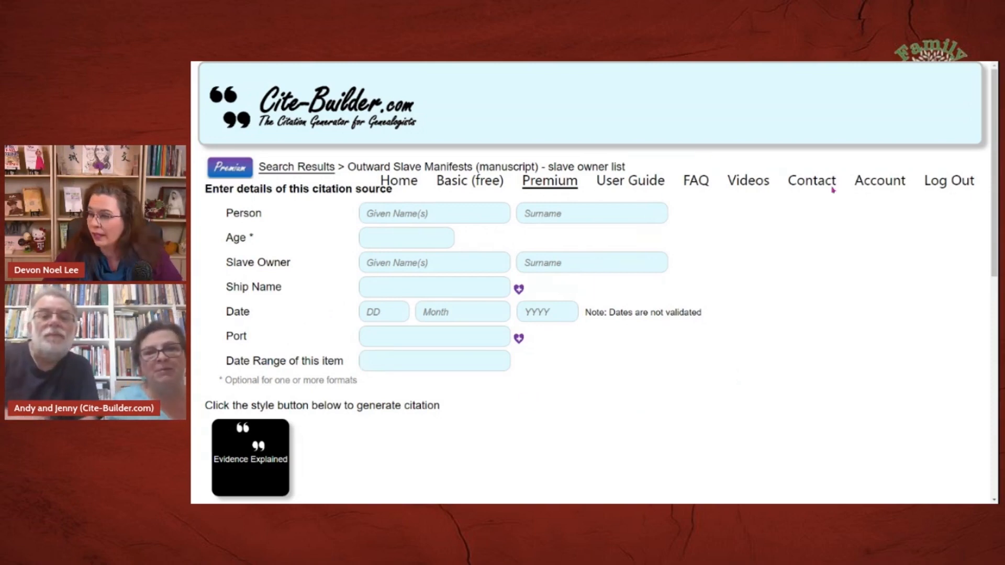
View the site's contact page for suggesting improvements, and go back to the citation source types
click(812, 181)
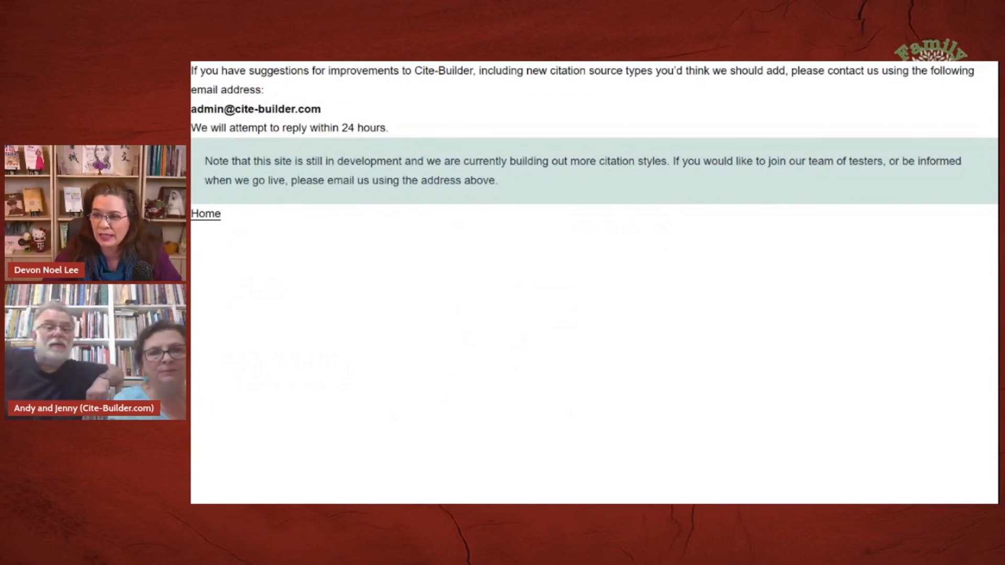
key(alt+Left)
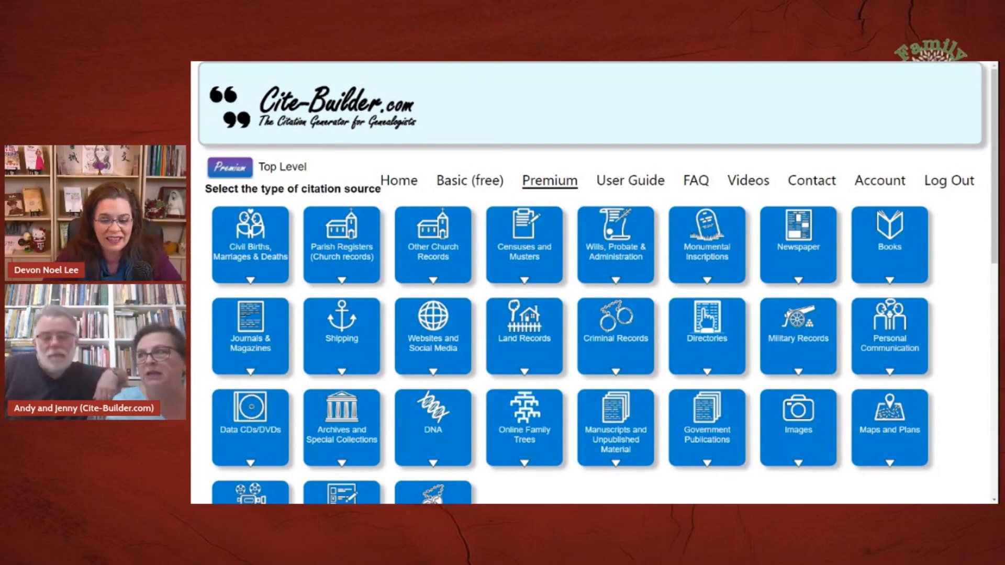
Look through the Cite-Builder.com page on Facebook, including its intro and pinned post
scroll(664, 307, down, 1)
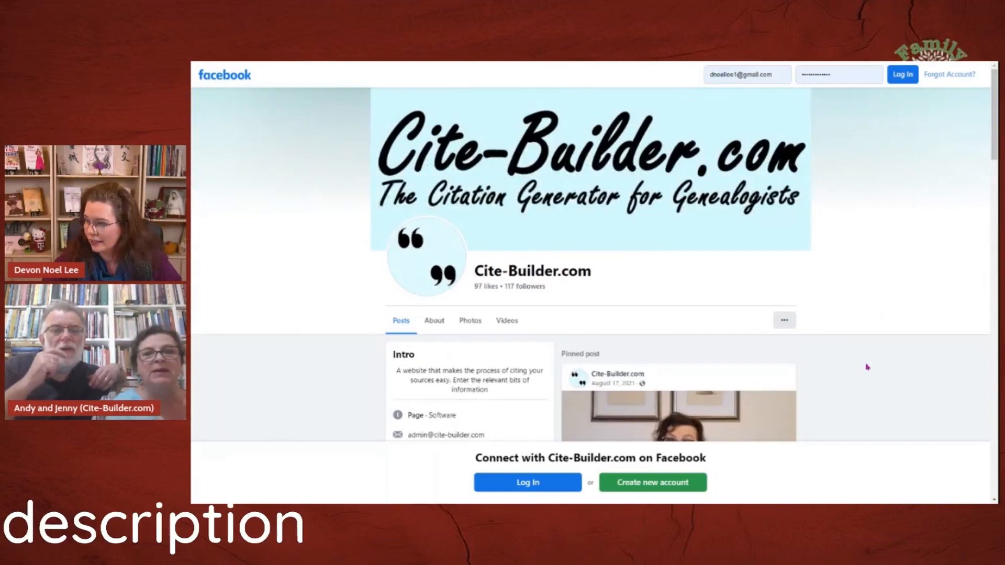
scroll(868, 367, down, 4)
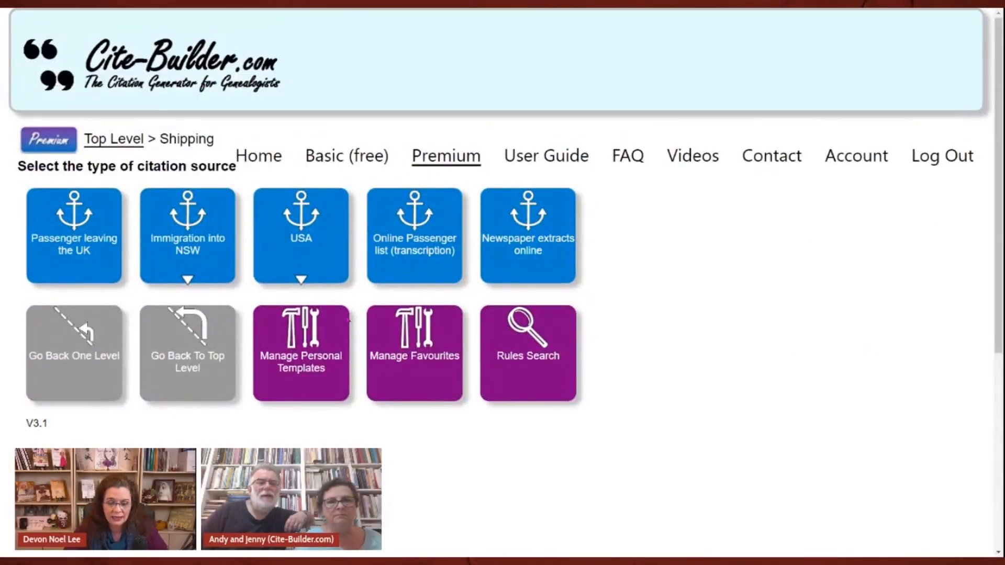
Open the Ellis Island Passenger Arrival (online) source form in the USA category of Shipping
click(308, 233)
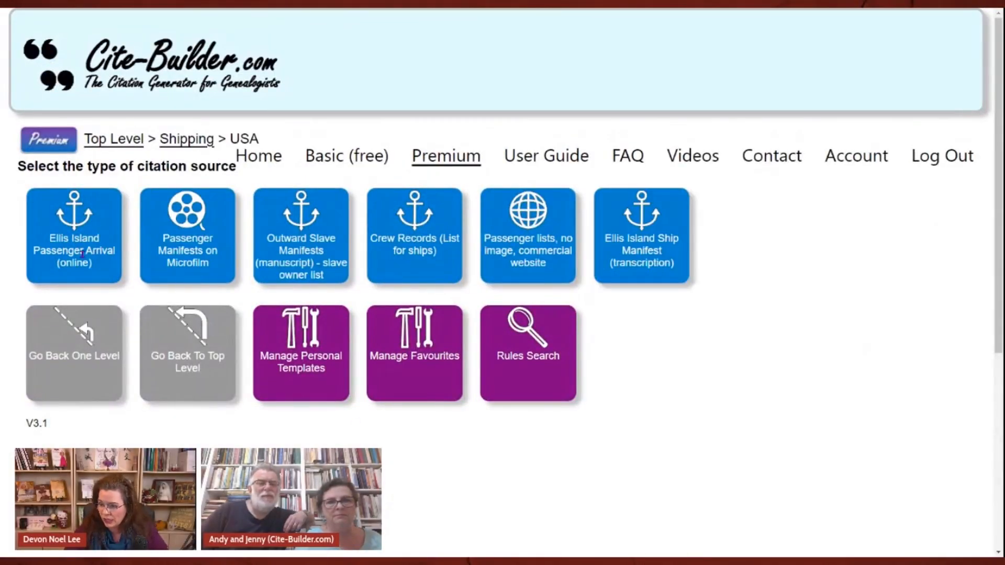
click(83, 244)
scroll(456, 465, down, 2)
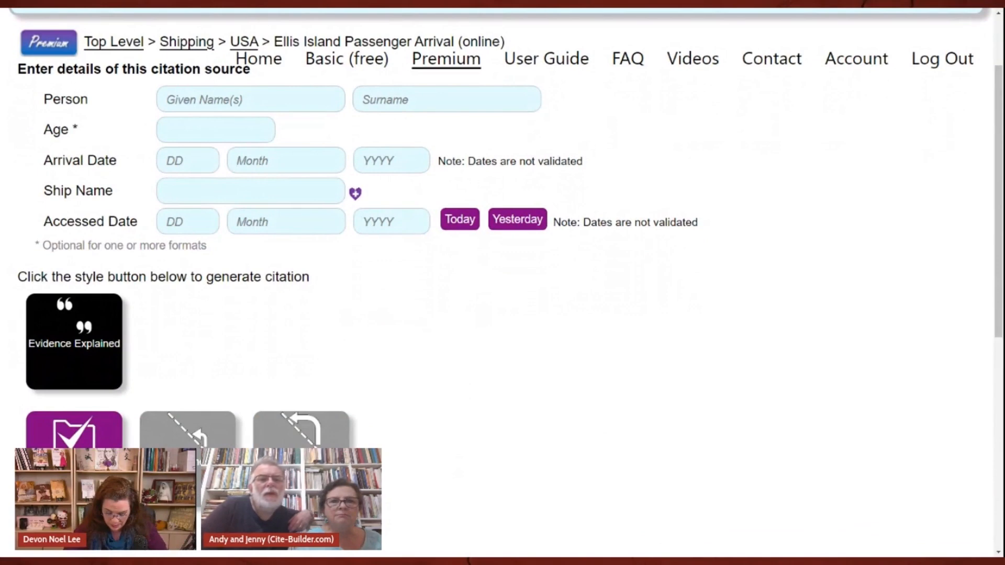
Fill in the form with "lkjh" for both names, age 12, arrival date 12 12 21, ship name 21 and today's date as accessed date
click(255, 101)
text(lkjh)
click(400, 91)
text(lkjh)
key(Tab)
text(1)
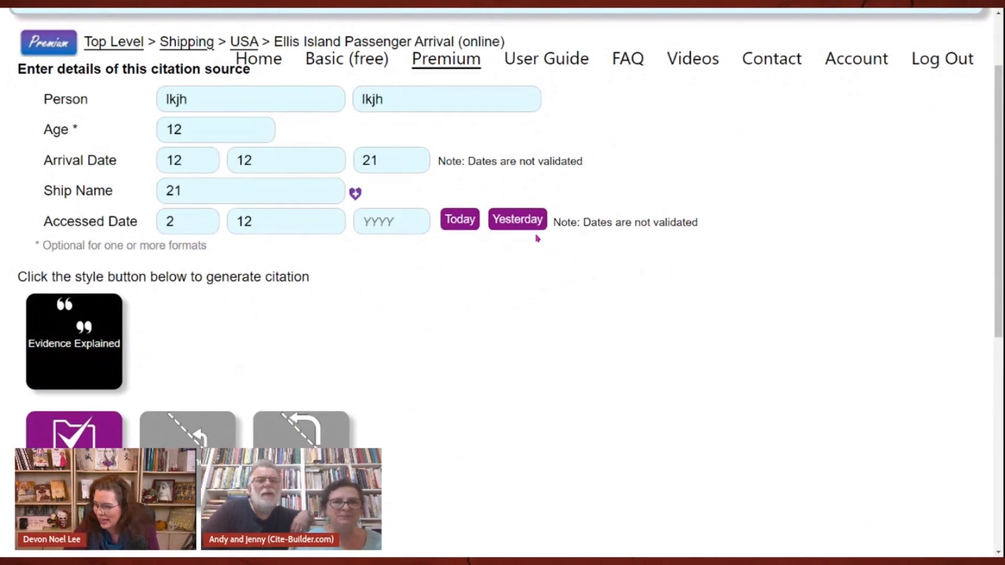
click(459, 220)
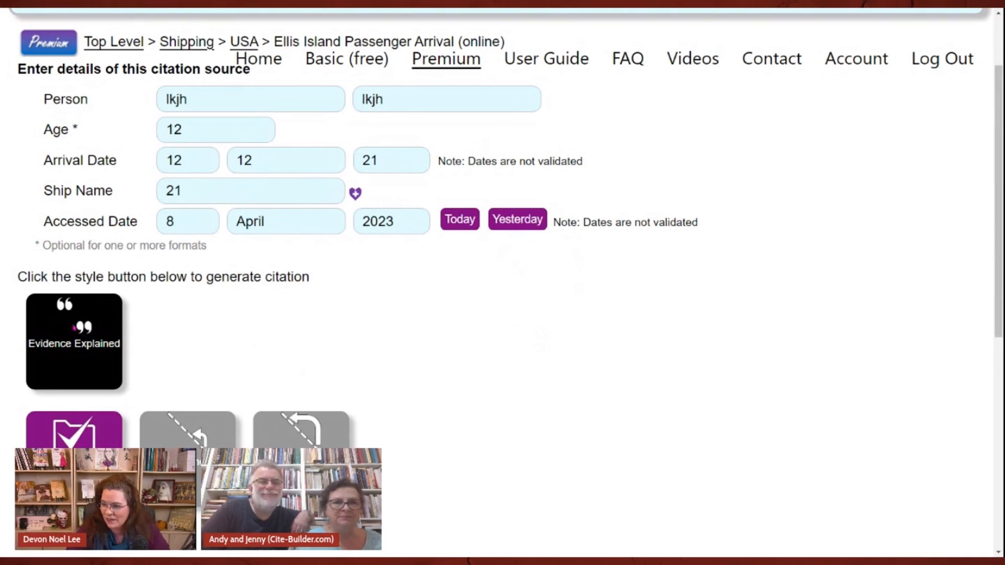
Generate the Evidence Explained citation and highlight the Statue of Liberty—Ellis Island Foundation name and URL in the first footnote
click(86, 338)
scroll(505, 414, down, 4)
scroll(504, 414, down, 1)
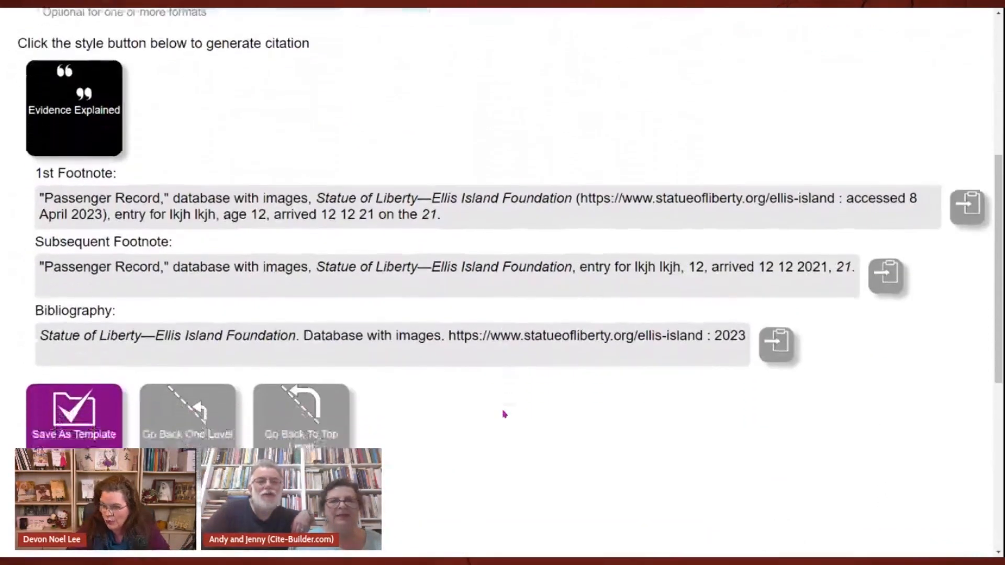
drag(316, 188, 836, 190)
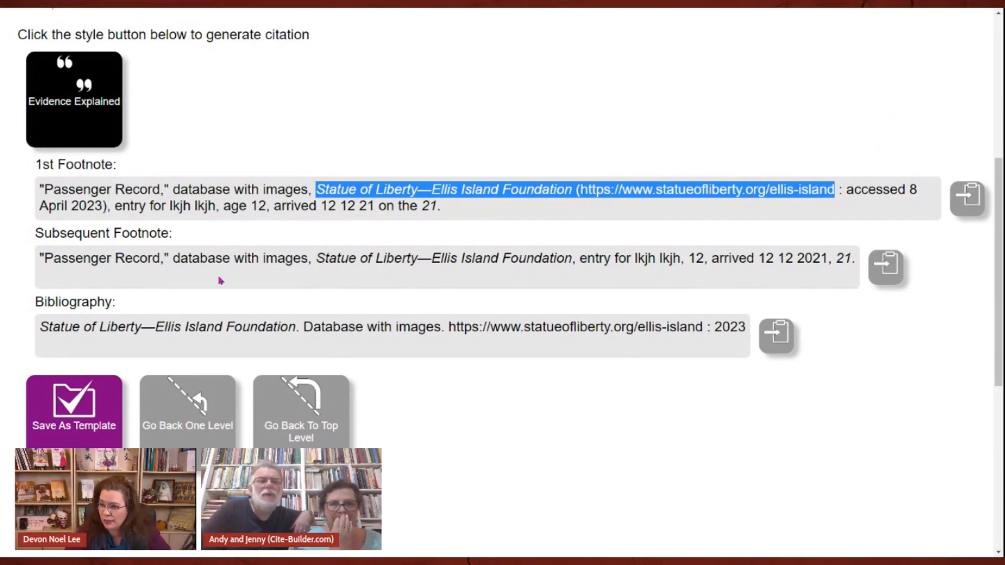
Open the Newspaper extracts online form under Shipping, shrink the page so the form fits, and highlight the word "extracts" in its name
scroll(198, 247, up, 6)
click(190, 140)
click(534, 242)
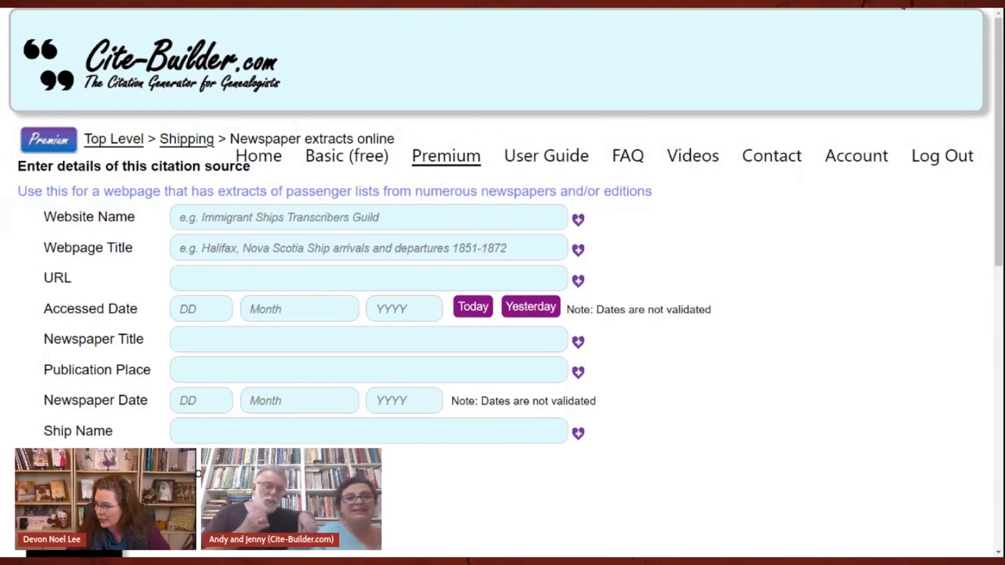
key(ctrl+minus)
key(ctrl+minus)
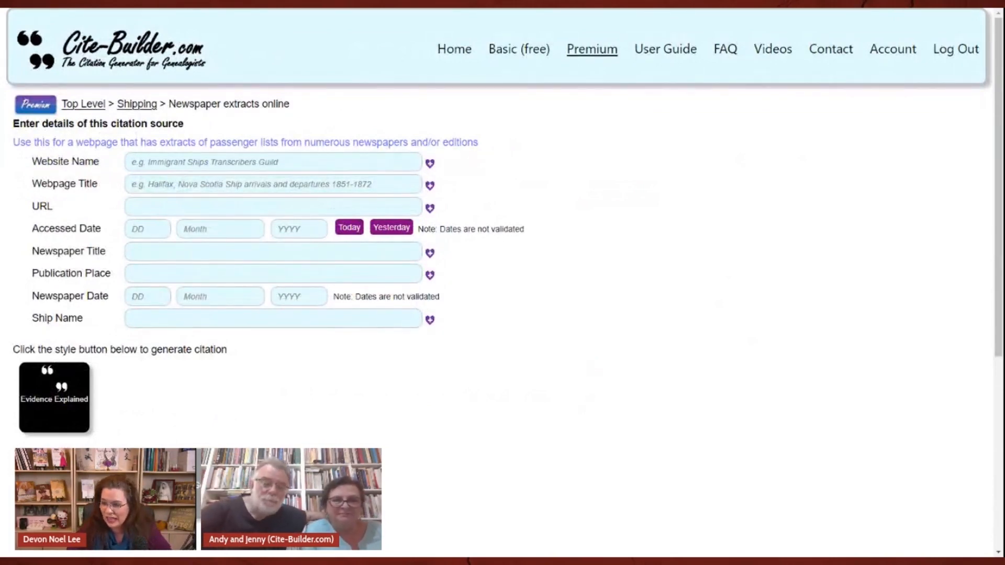
double_click(241, 104)
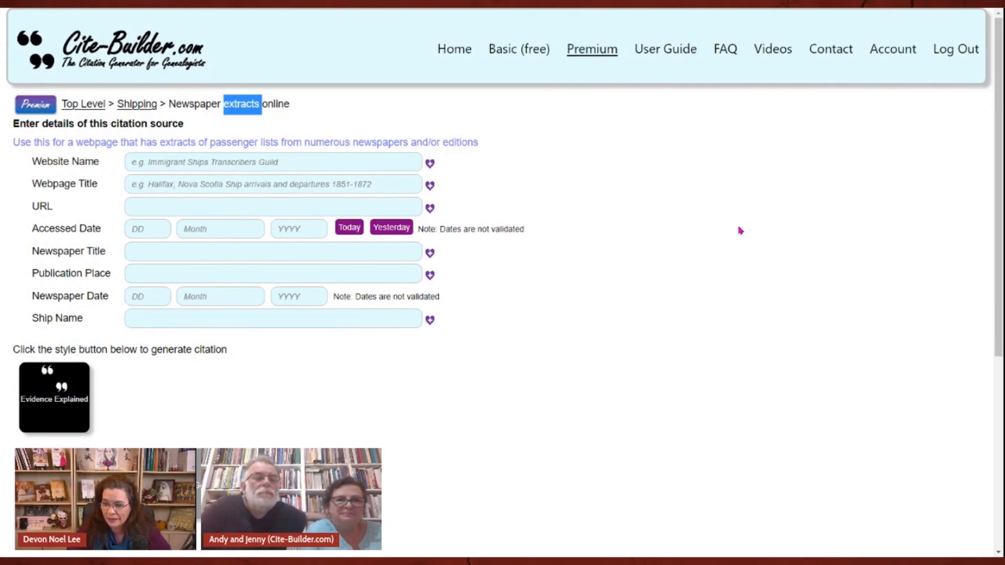